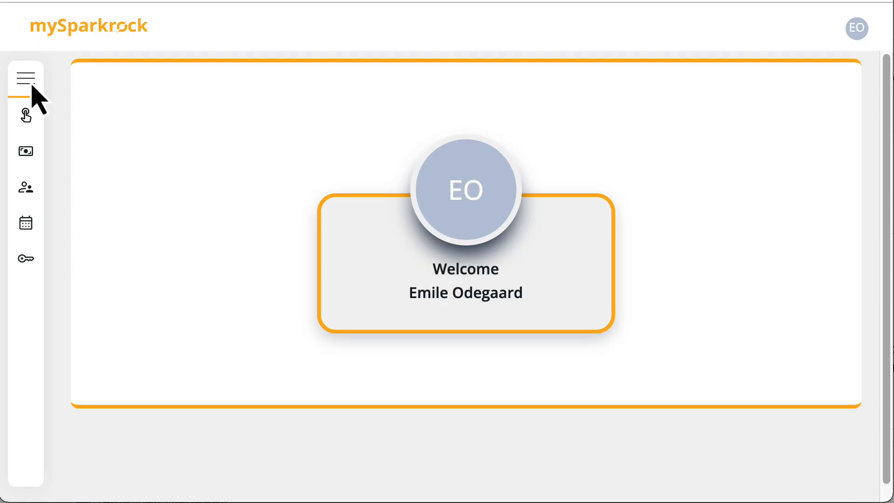
- Examine the functions available under Finance and Purchasing in the main menu
click(28, 83)
click(289, 204)
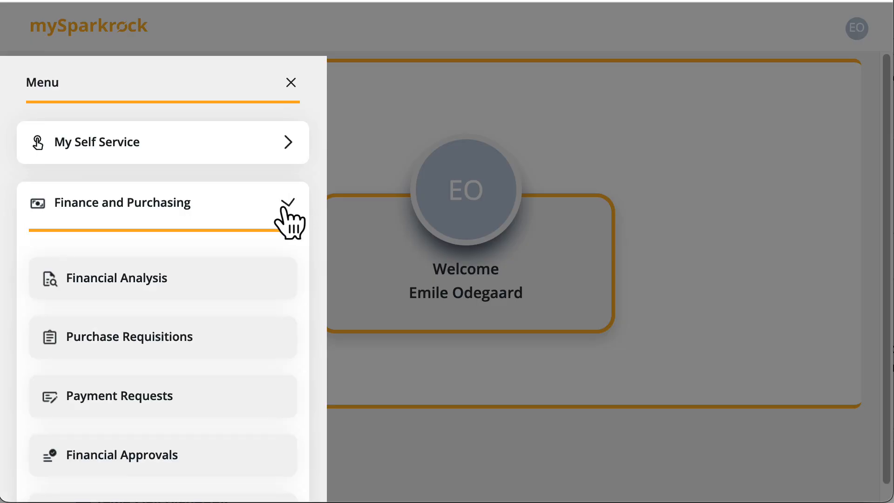
scroll(272, 332, down, 2)
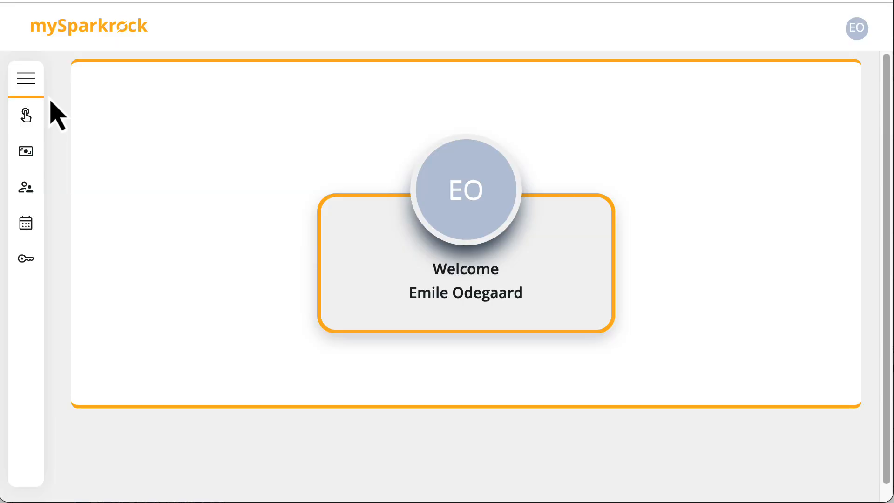
click(29, 80)
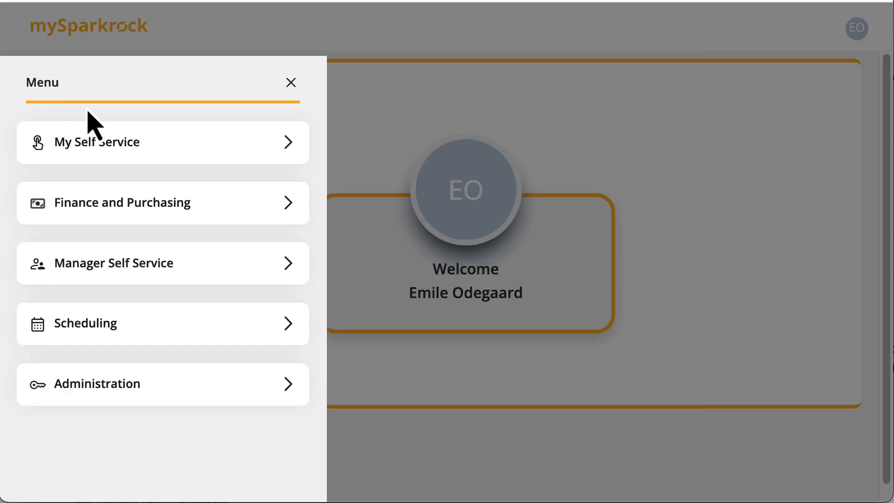
click(290, 203)
scroll(270, 326, down, 3)
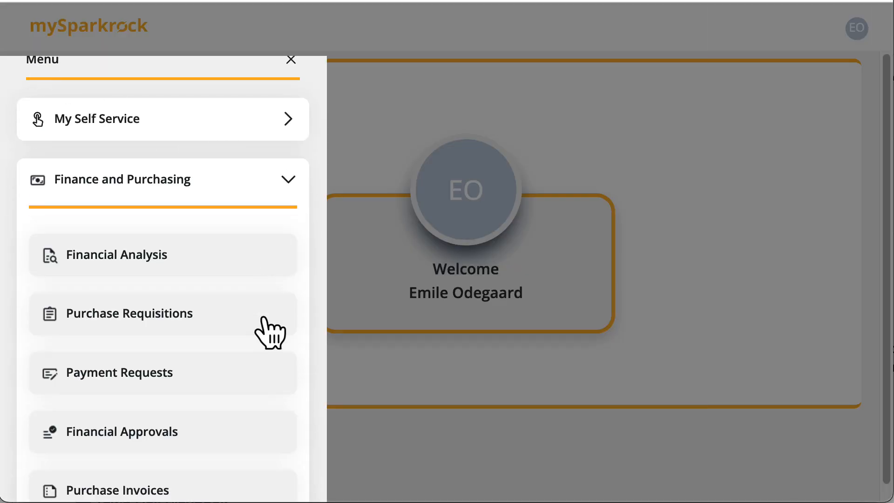
scroll(270, 333, down, 2)
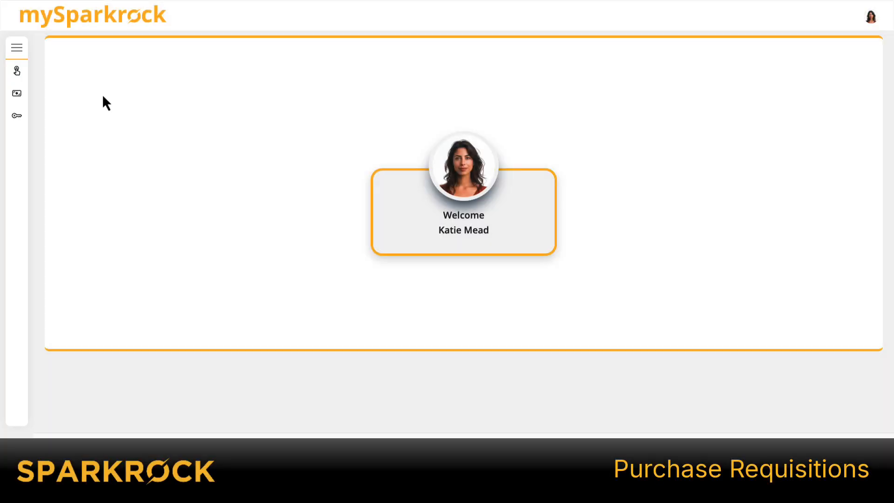
- Open Purchase Requisitions under Finance & Purchasing and create a new requisition
click(21, 95)
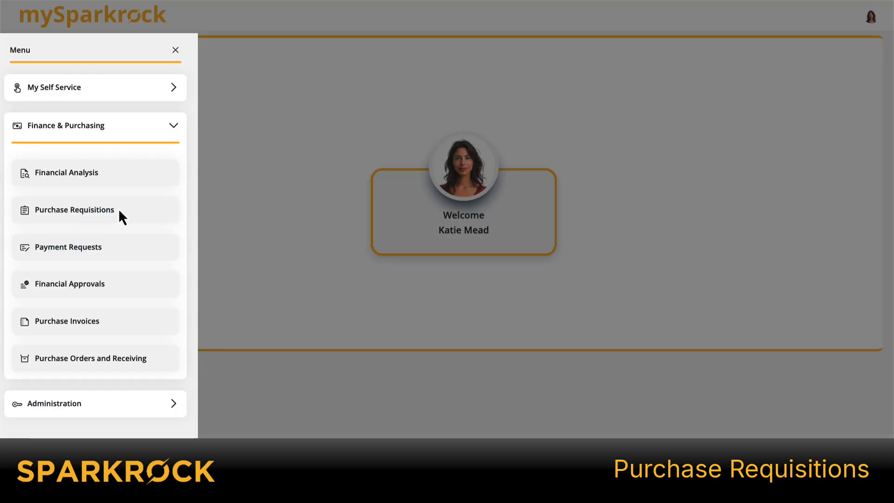
click(120, 213)
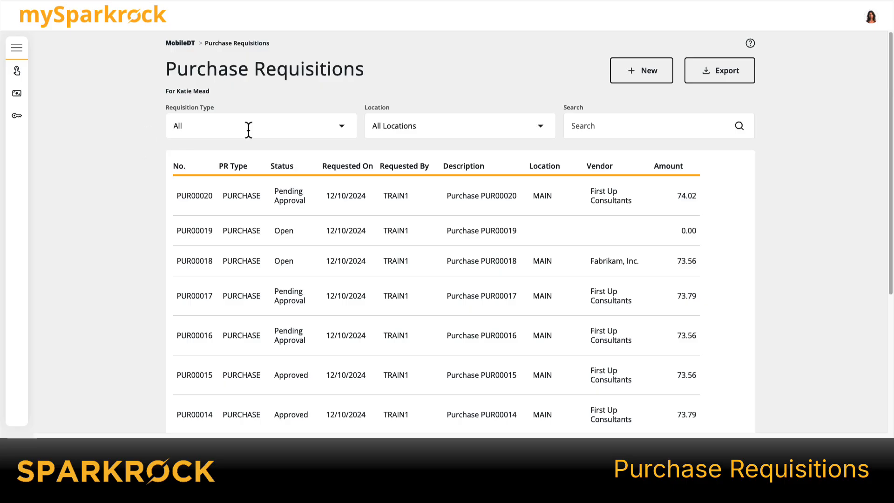
click(652, 84)
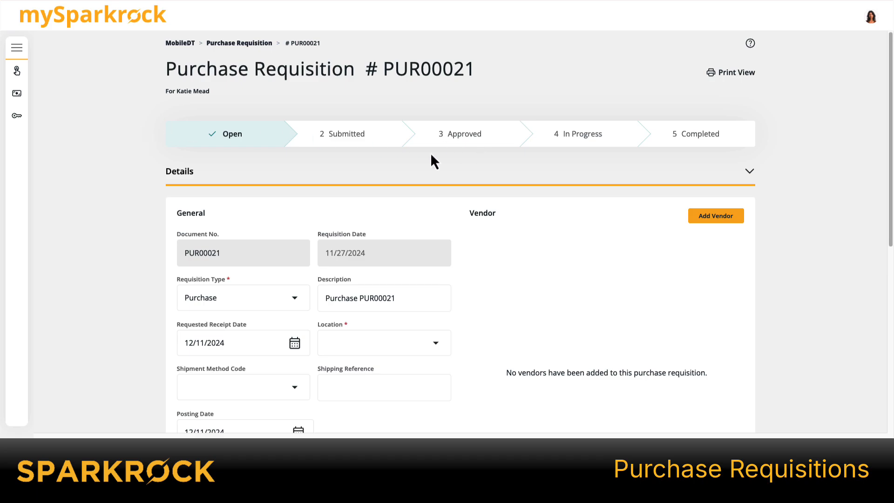
- Set the Location in the new requisition's general details to MAIN
scroll(359, 163, down, 3)
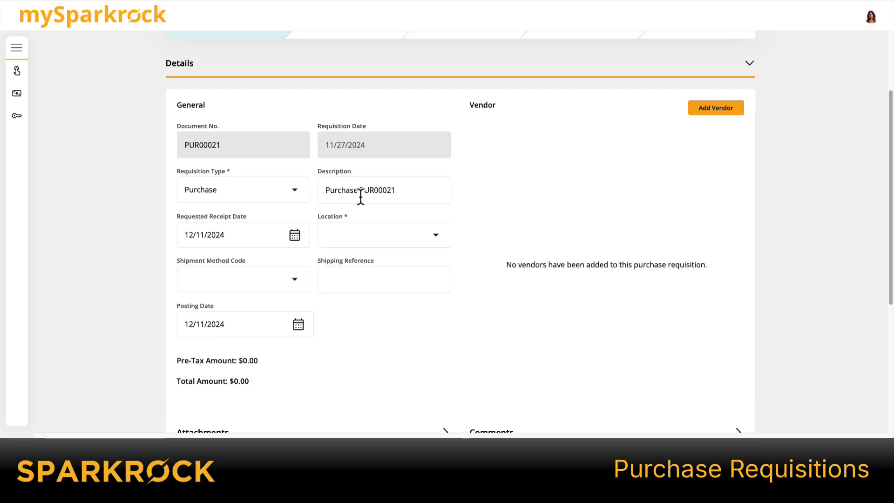
click(437, 235)
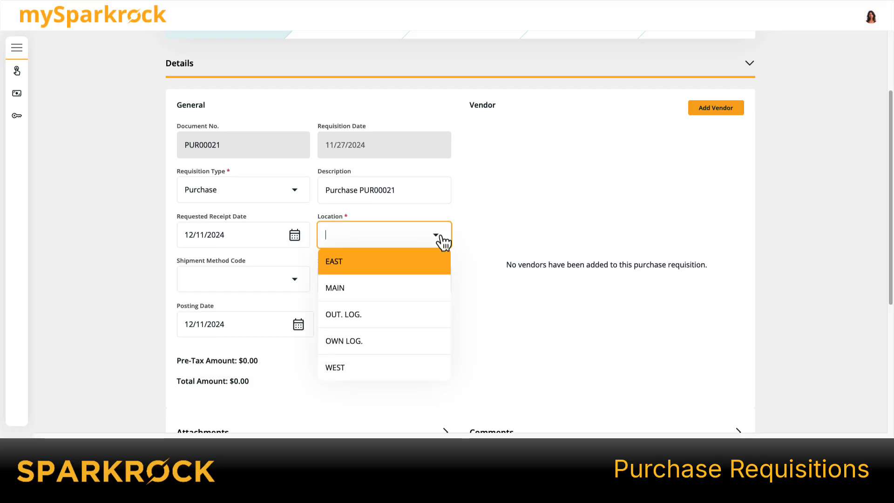
click(370, 285)
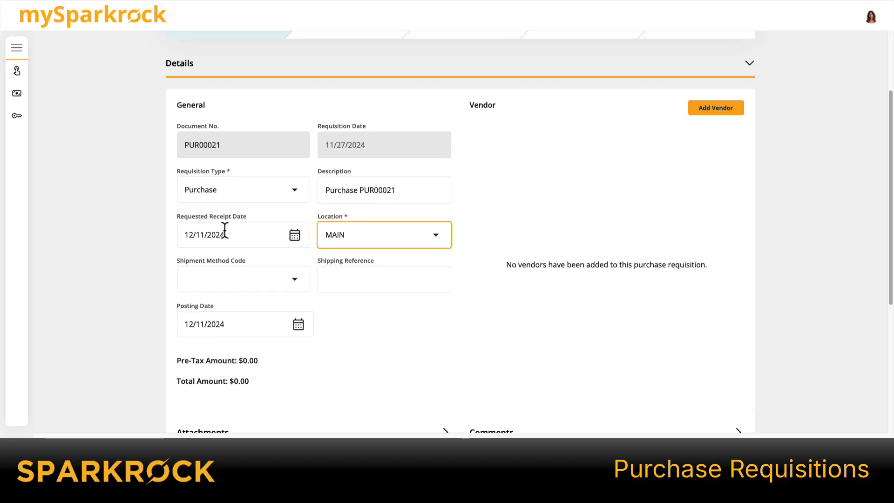
click(352, 321)
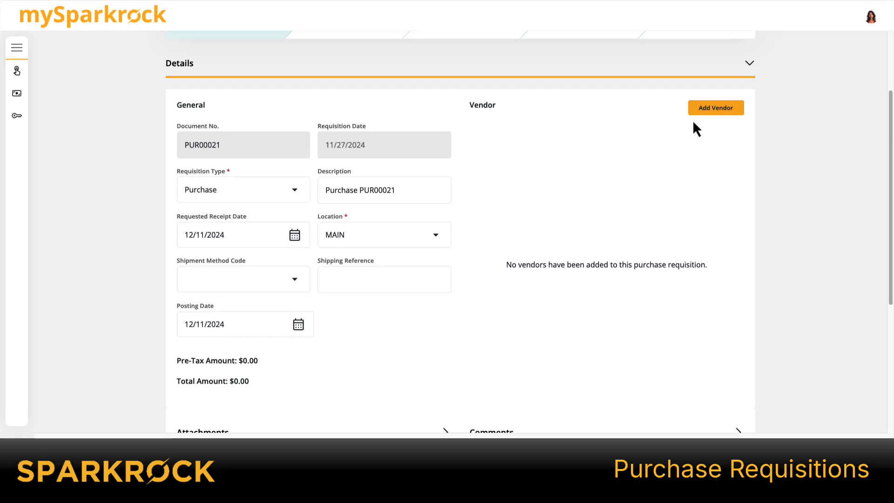
- Add First Up Consultants from the vendor list as the requisition's vendor
click(724, 111)
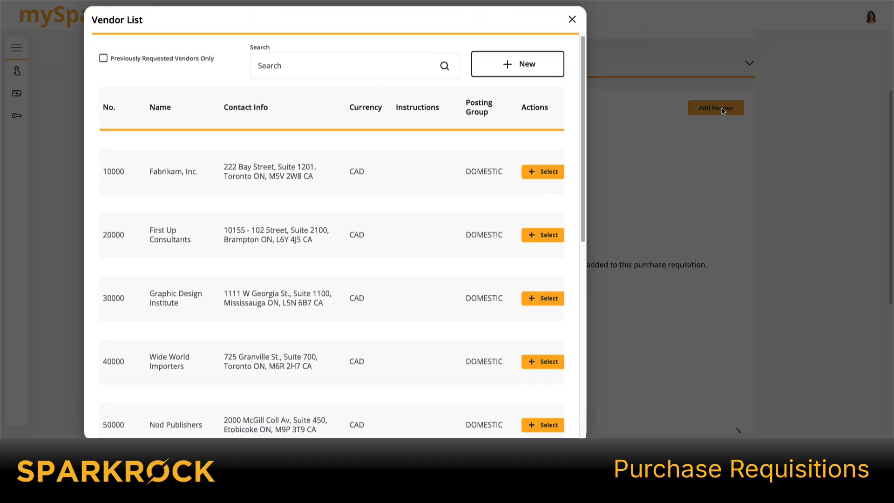
click(548, 238)
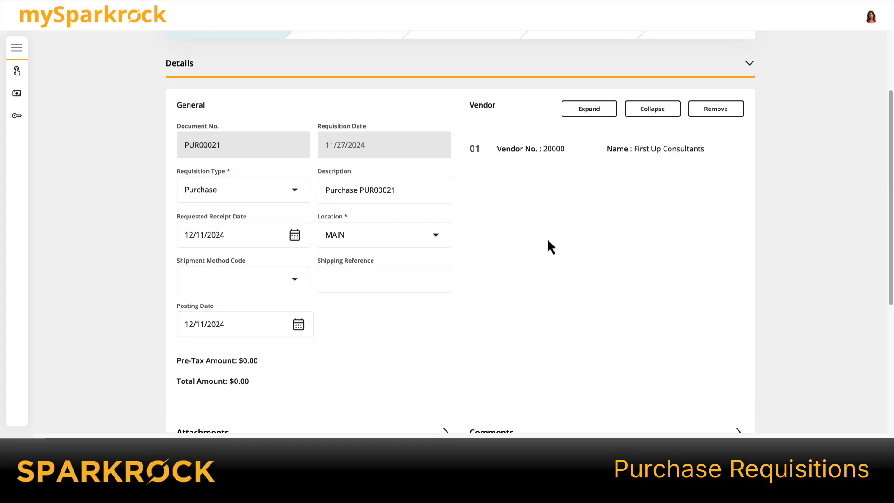
click(683, 157)
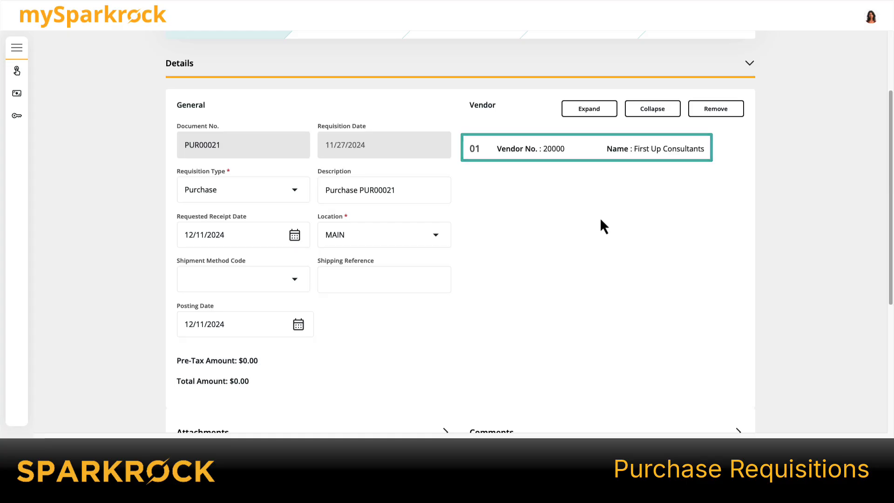
- Expand the Attachments and Comments sections and save the requisition details
scroll(601, 221, down, 5)
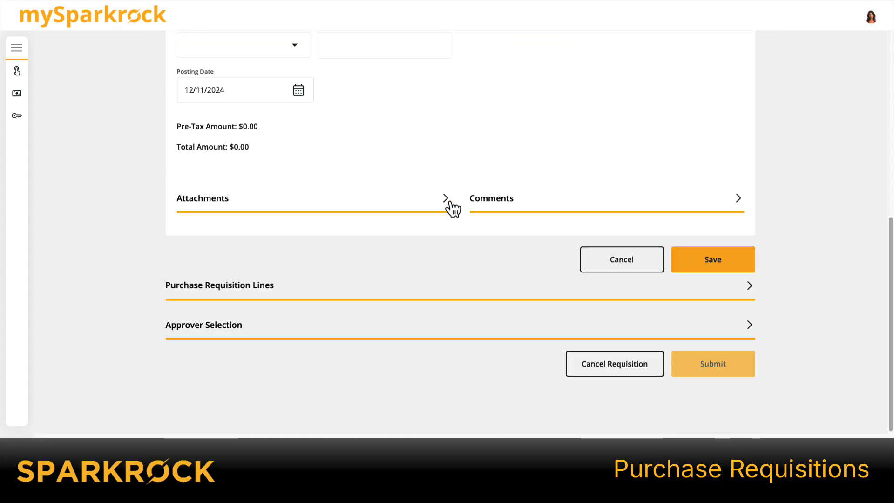
click(450, 202)
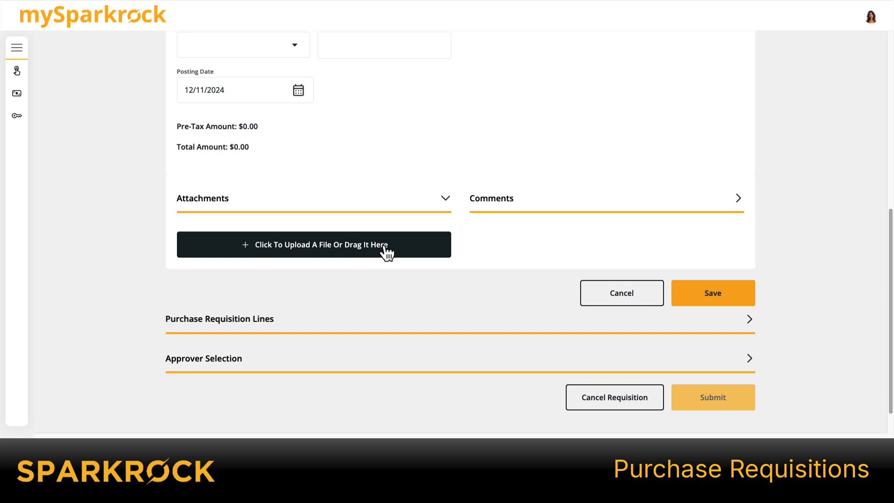
click(740, 205)
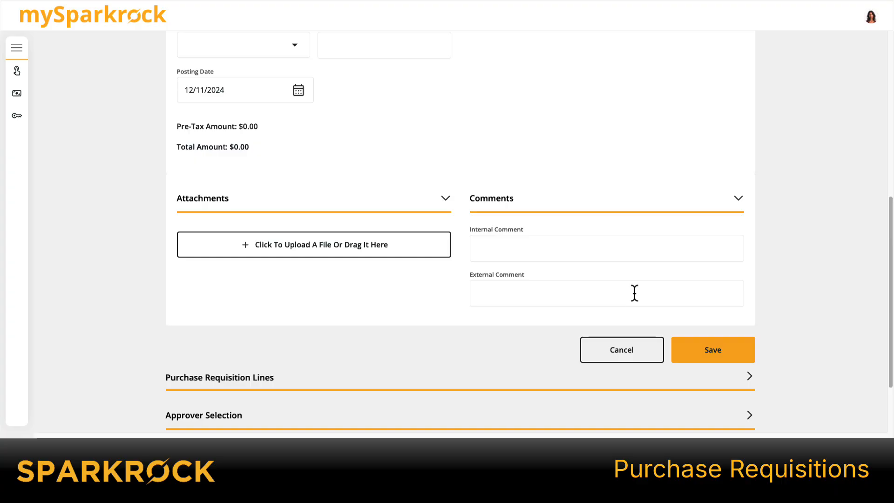
scroll(731, 229, up, 3)
scroll(728, 237, up, 2)
scroll(727, 236, down, 5)
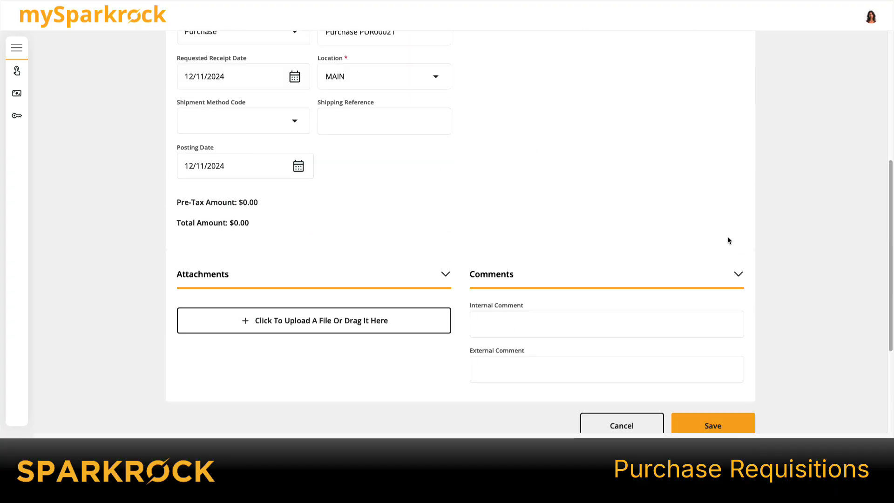
click(717, 323)
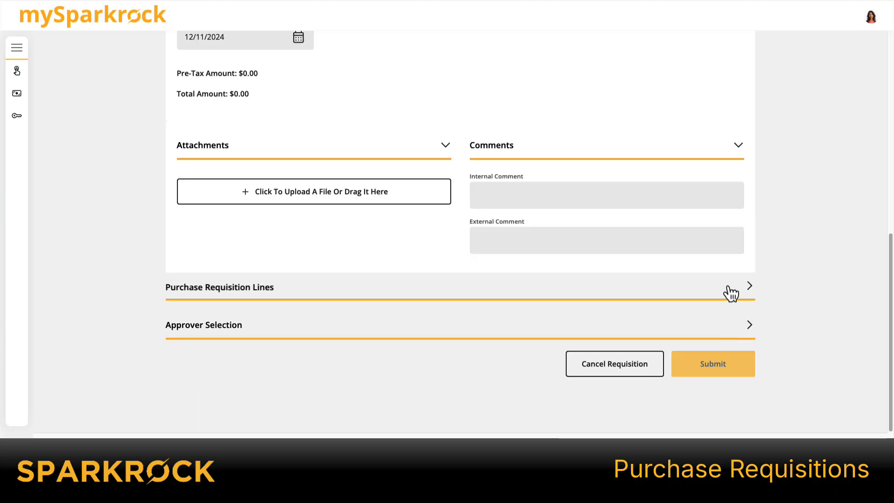
- Add the AMSTERDAM Lamp item to the Purchase Requisition Lines
click(747, 287)
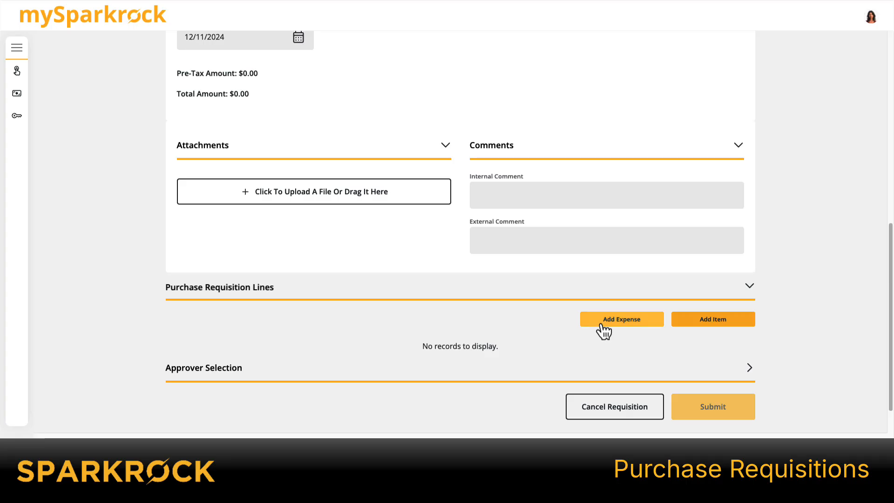
click(702, 320)
scroll(594, 352, down, 4)
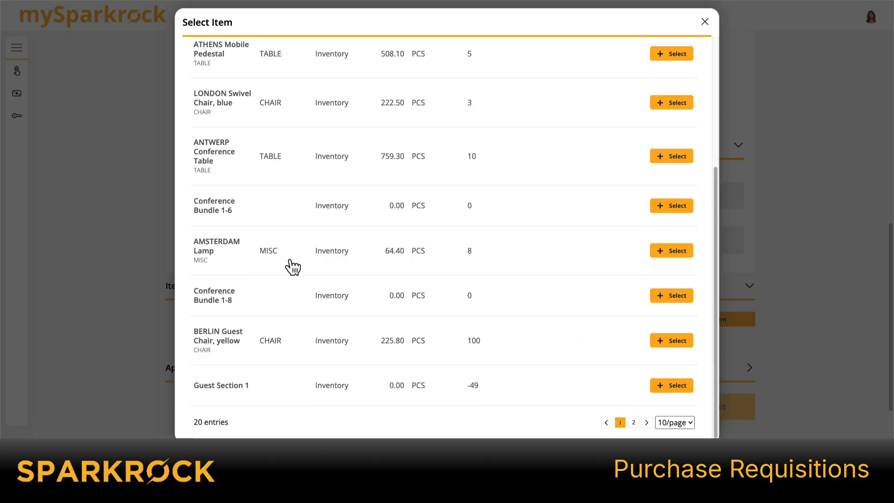
click(672, 251)
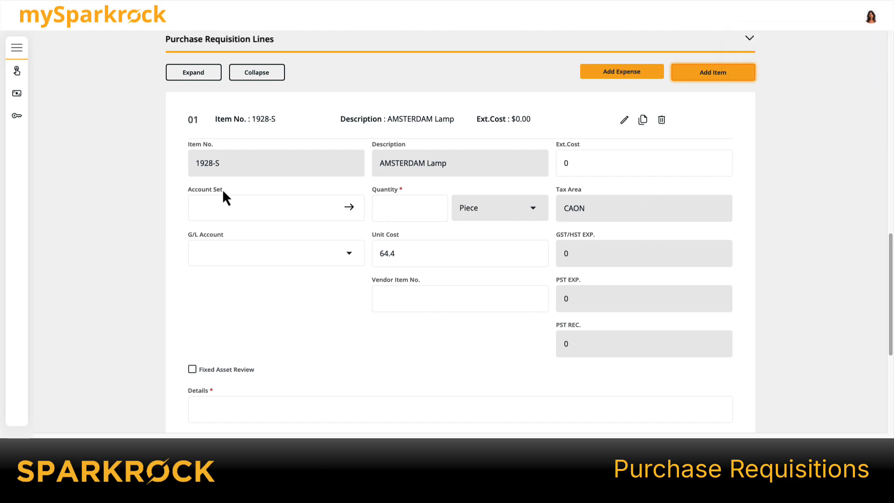
click(352, 210)
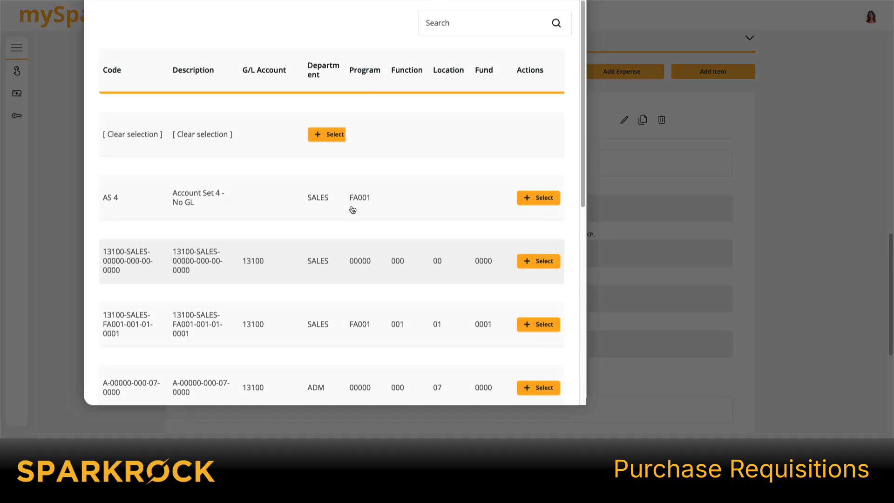
scroll(440, 342, down, 1)
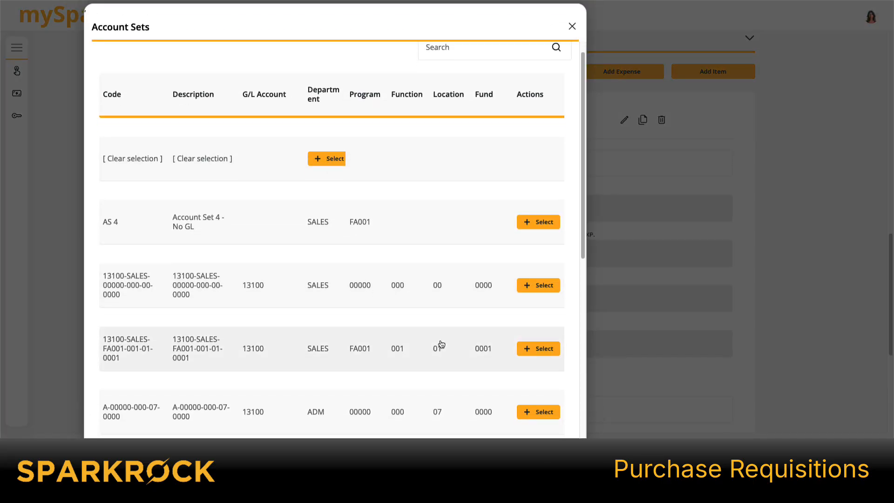
scroll(452, 317, up, 1)
click(471, 68)
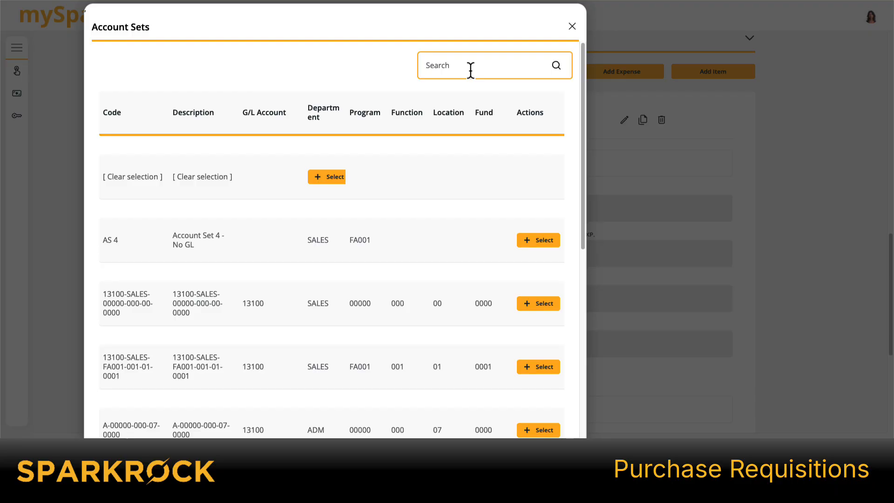
text(65600)
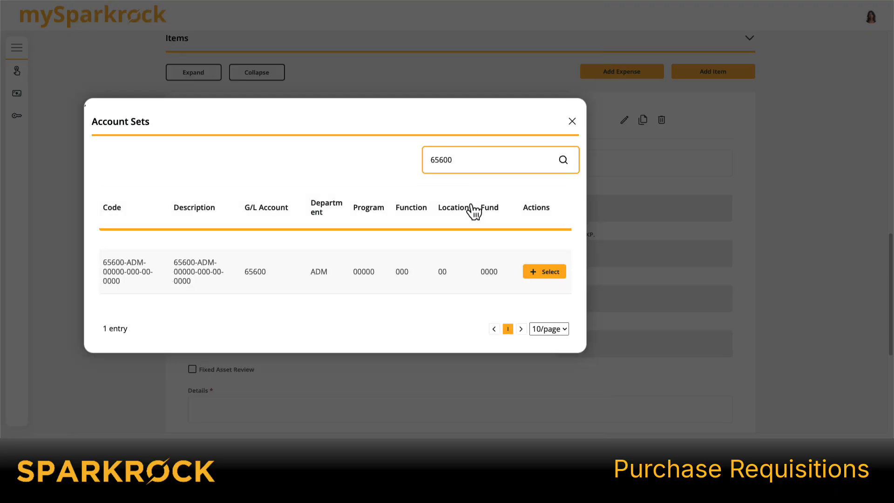
click(547, 275)
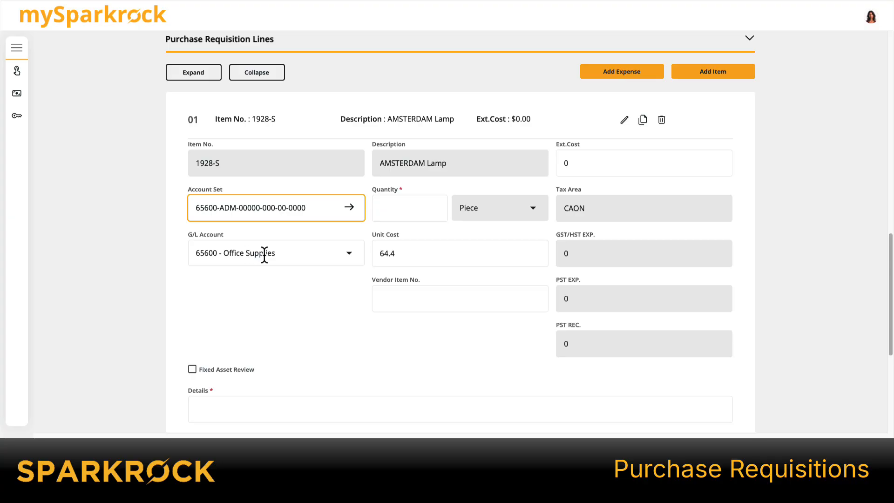
- Set the AMSTERDAM Lamp line's quantity to 1
click(390, 208)
text(1)
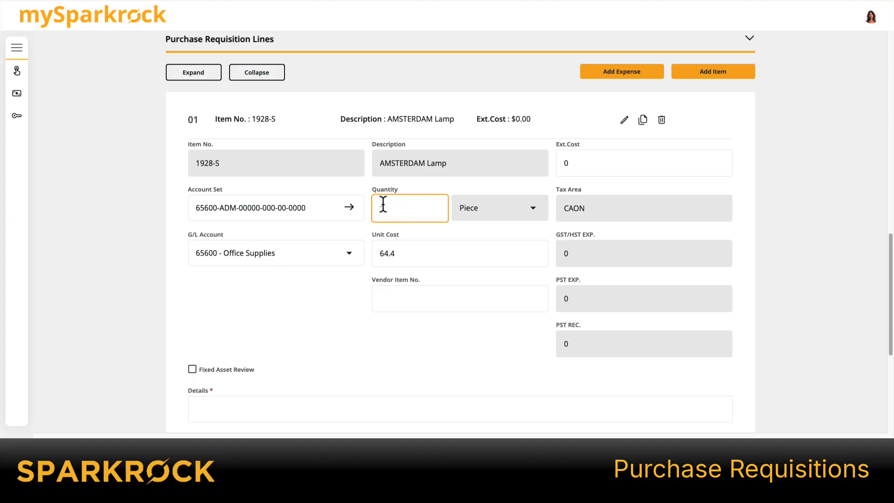
click(369, 231)
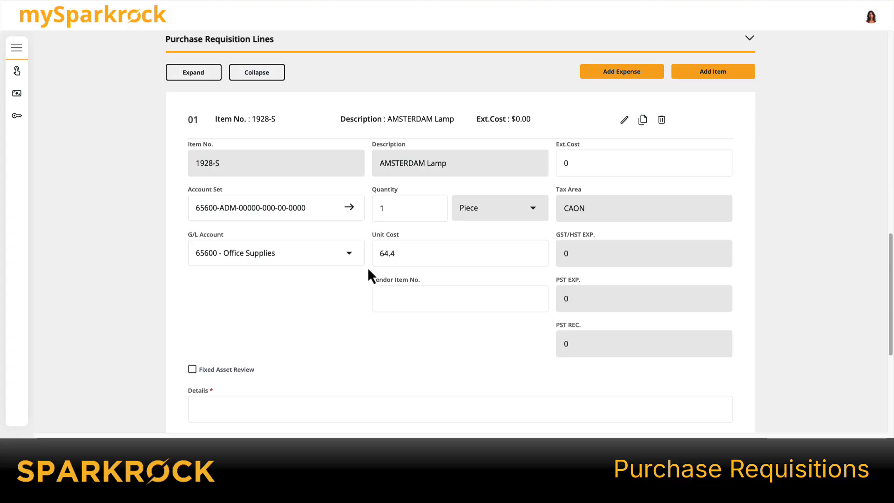
- Enter "Lamp for entrance area" as the lamp line's details and save the line
scroll(367, 280, down, 5)
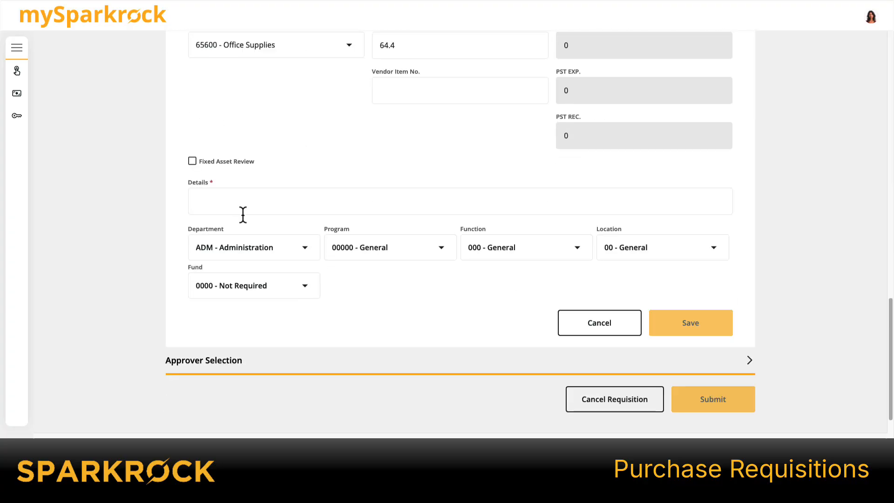
click(215, 203)
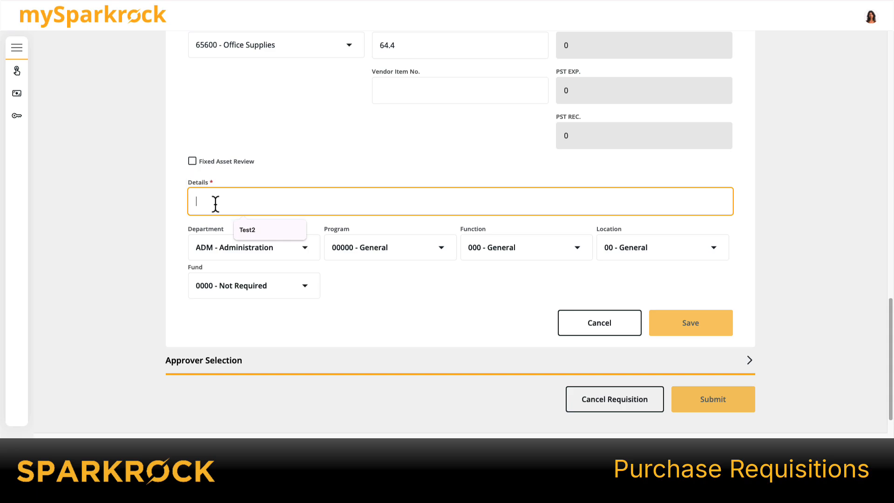
text(Lamp for entrance area)
click(310, 263)
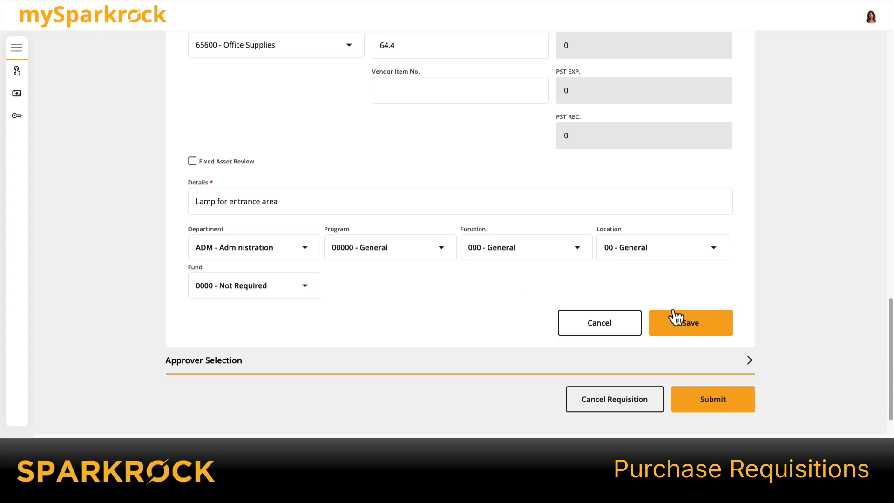
click(690, 326)
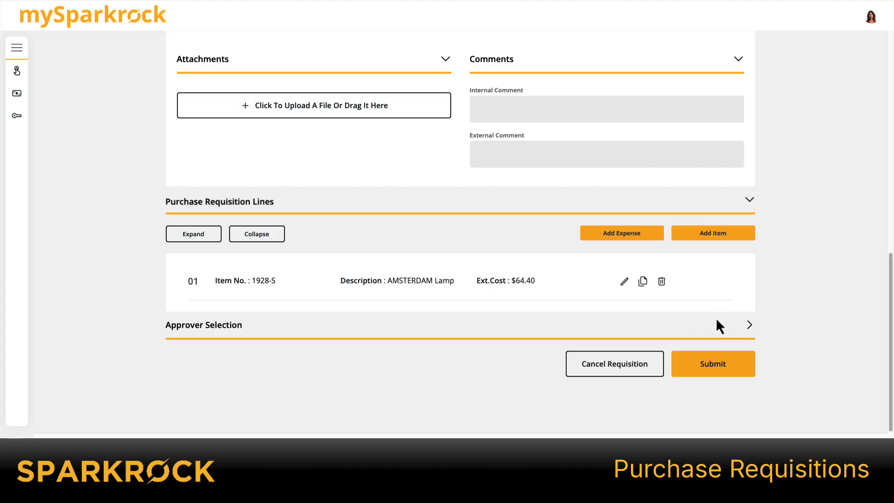
- Verify the requisition under Approver Selection, keep the enabled FIN1 approver, and submit the requisition
click(754, 327)
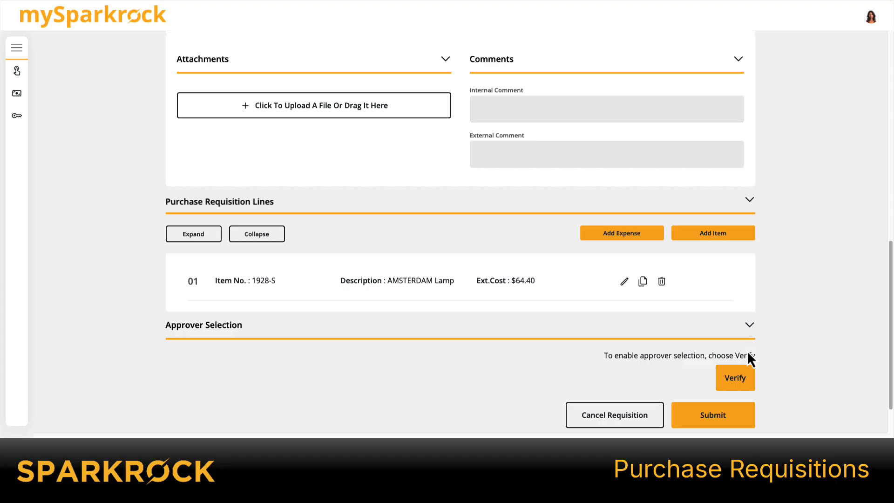
click(743, 379)
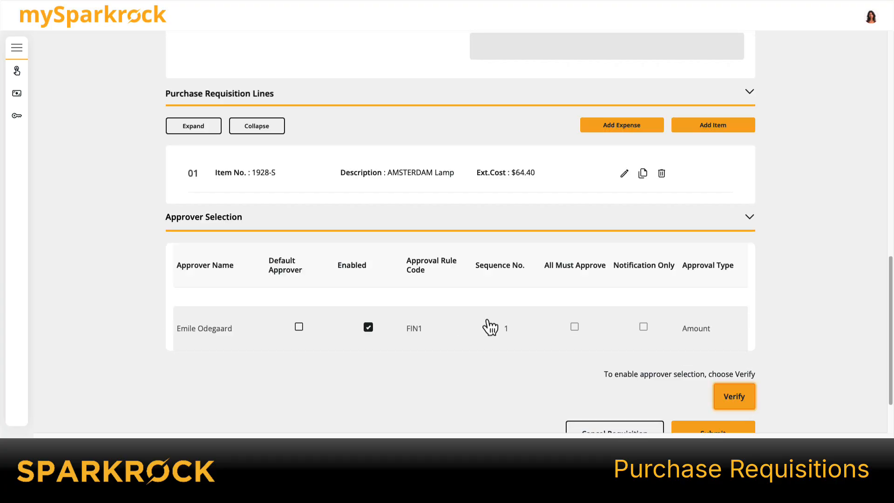
scroll(491, 328, down, 1)
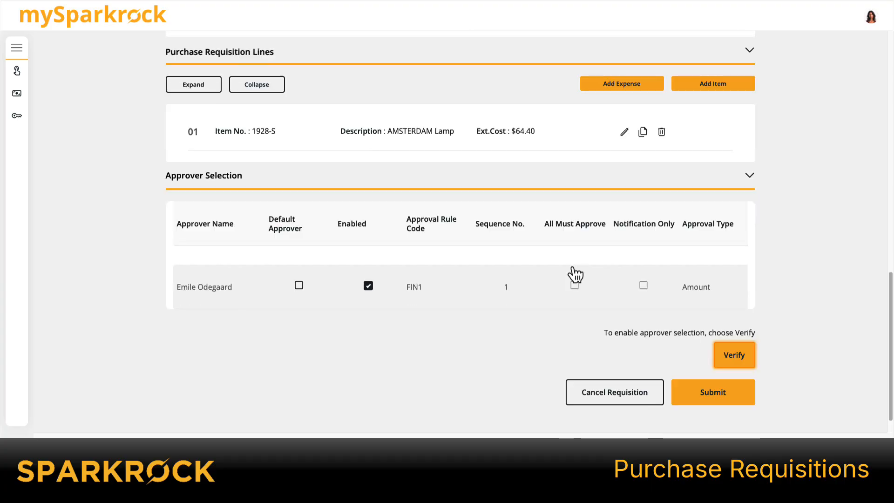
click(723, 396)
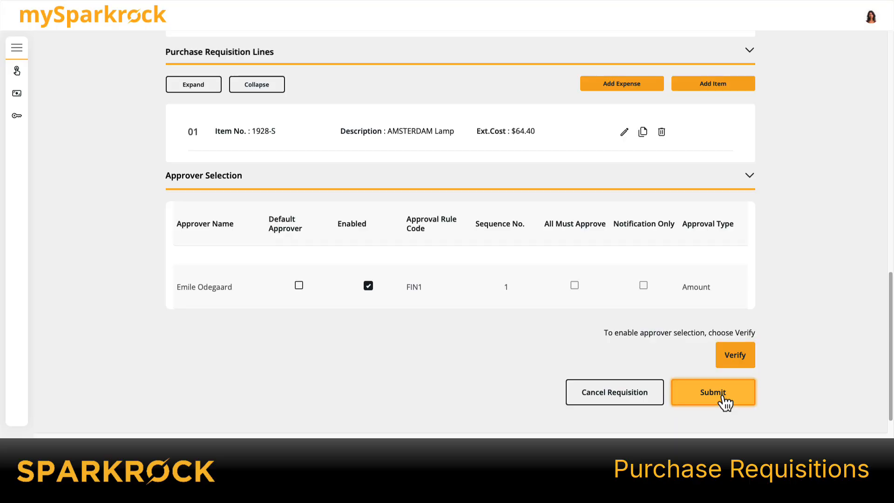
click(534, 259)
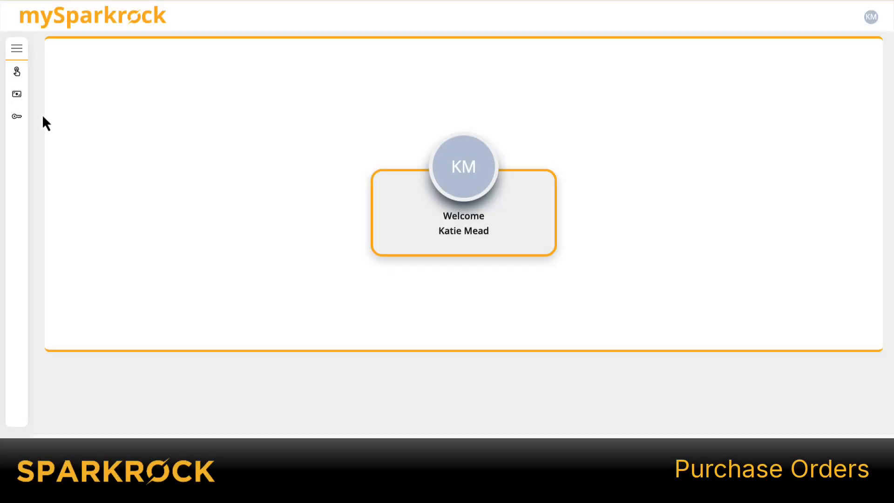
- Go to Purchase Orders and Receiving, limit the list to own orders, and open the released Fabrikam, Inc. order
click(16, 95)
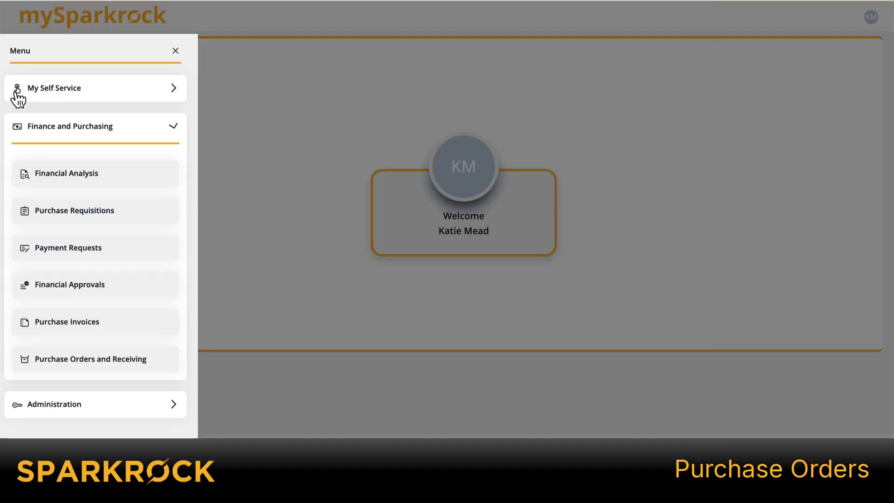
click(150, 364)
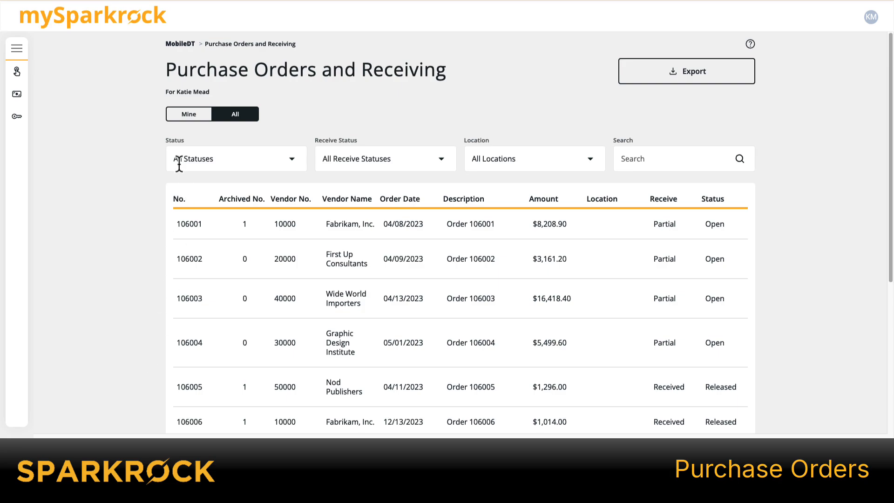
click(204, 118)
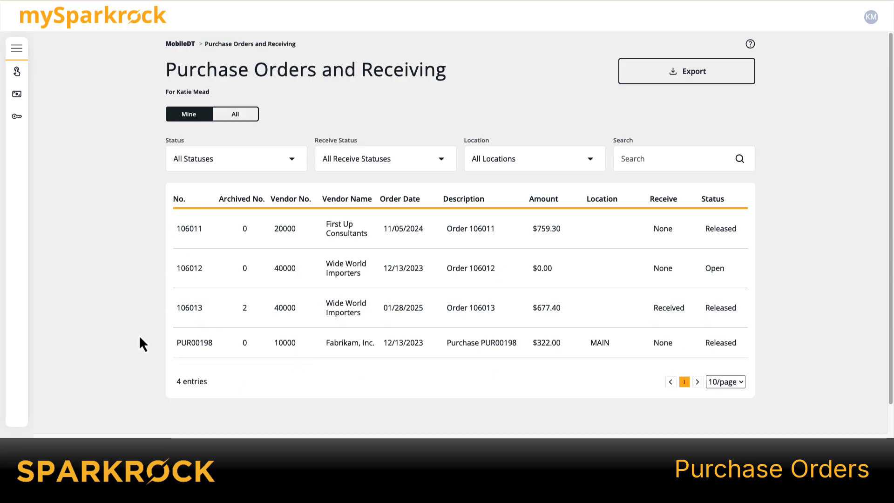
click(225, 348)
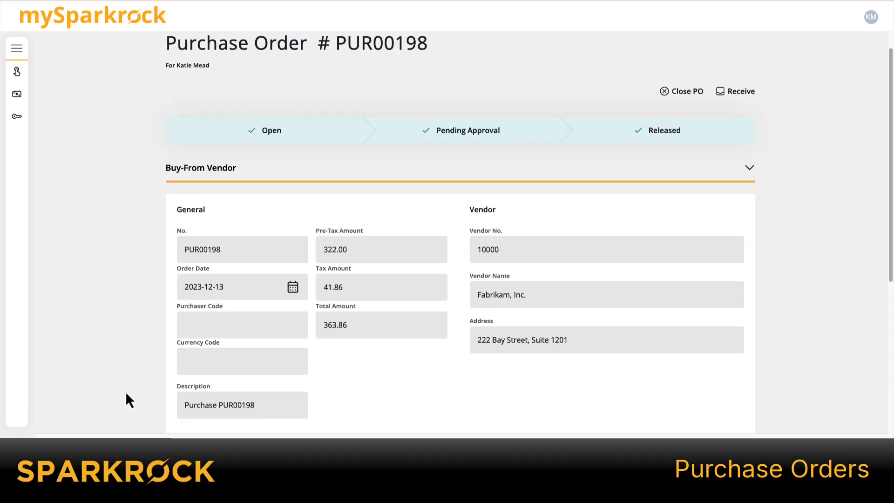
- Review the purchase order's general and vendor details, its Purchase Order Lines, and the sections below them
scroll(126, 372, down, 2)
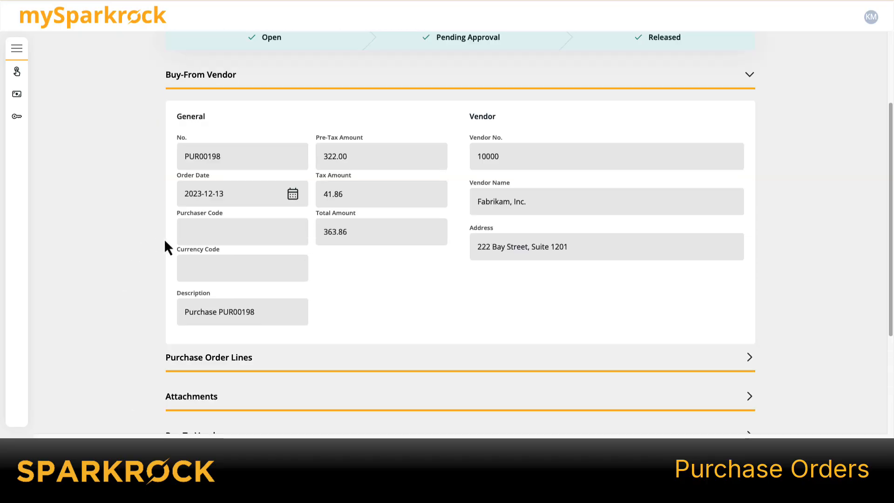
scroll(750, 216, down, 3)
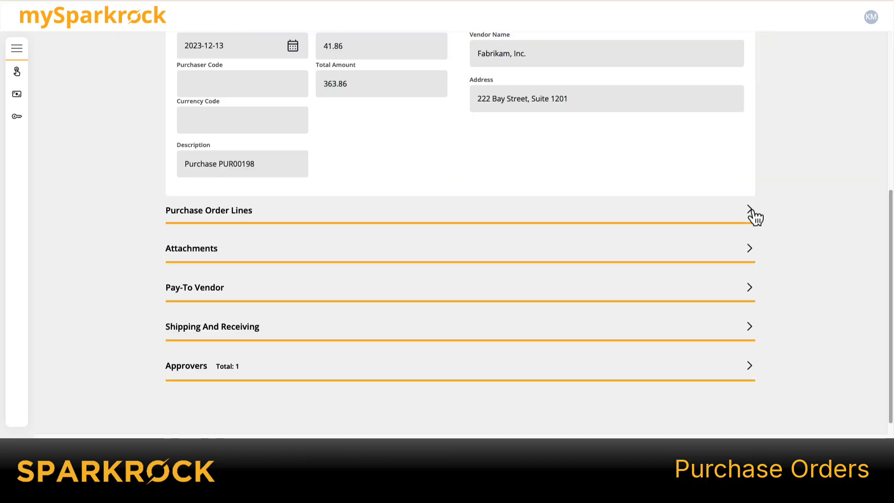
click(749, 210)
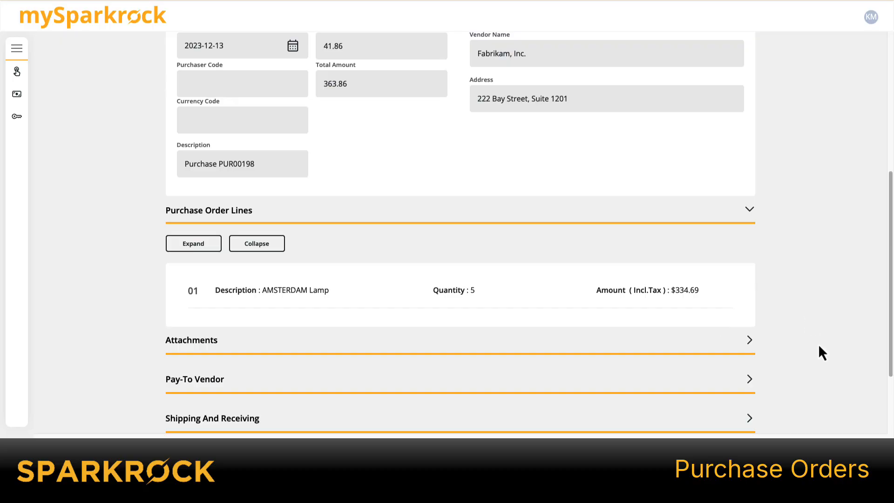
scroll(752, 290, down, 1)
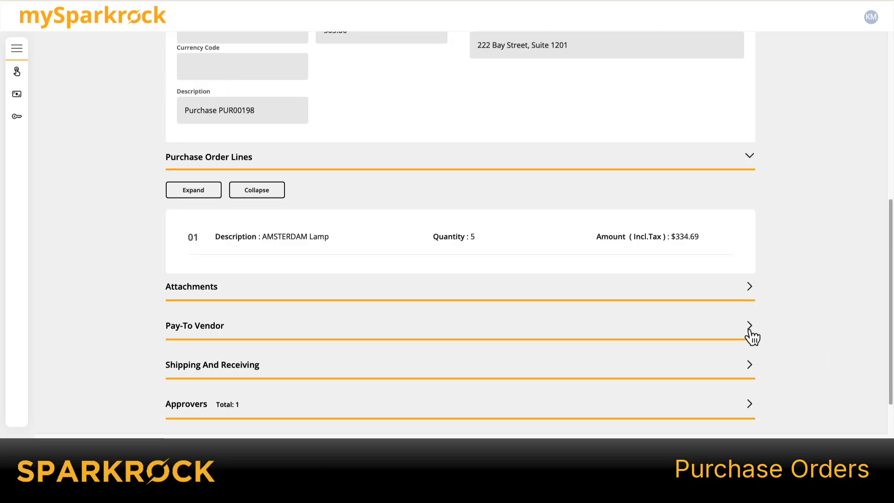
scroll(755, 372, down, 1)
click(752, 379)
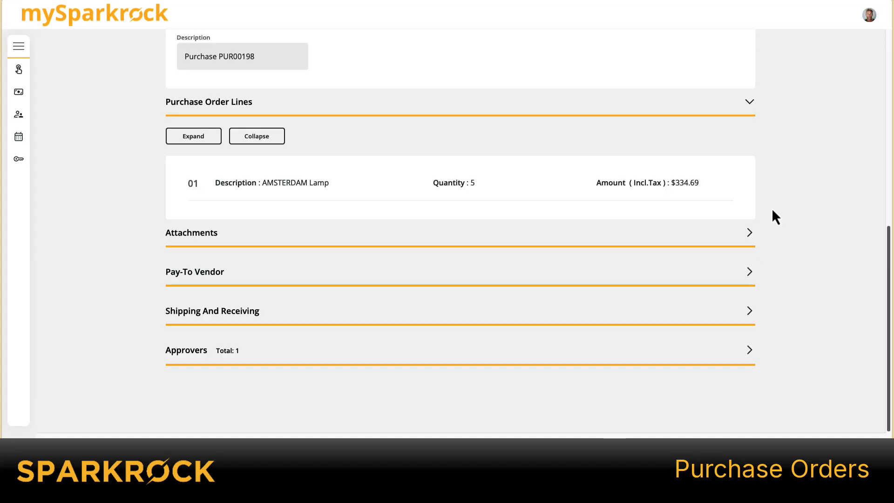
- Show the full details of the AMSTERDAM Lamp order line and the order's Shipping And Receiving section
click(210, 139)
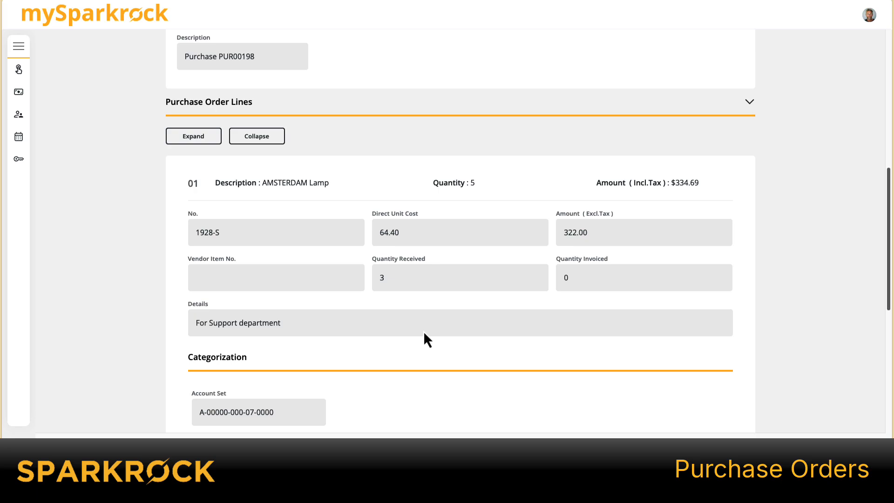
scroll(424, 331, down, 7)
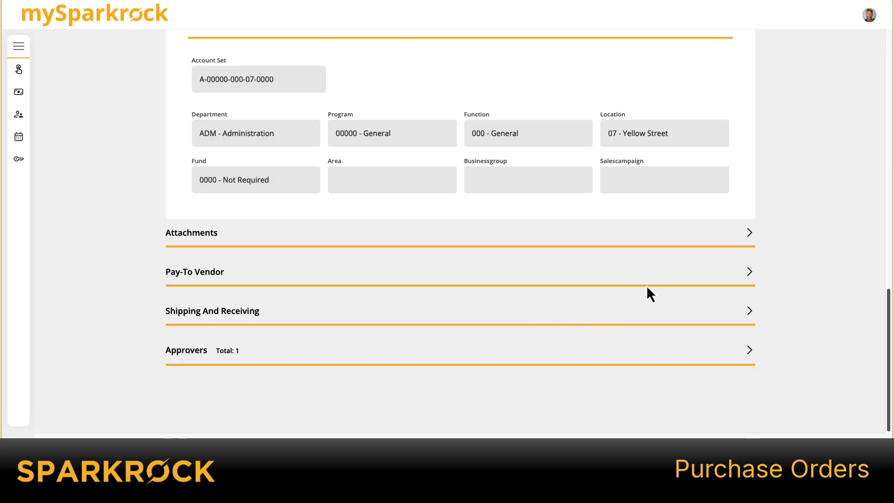
click(747, 309)
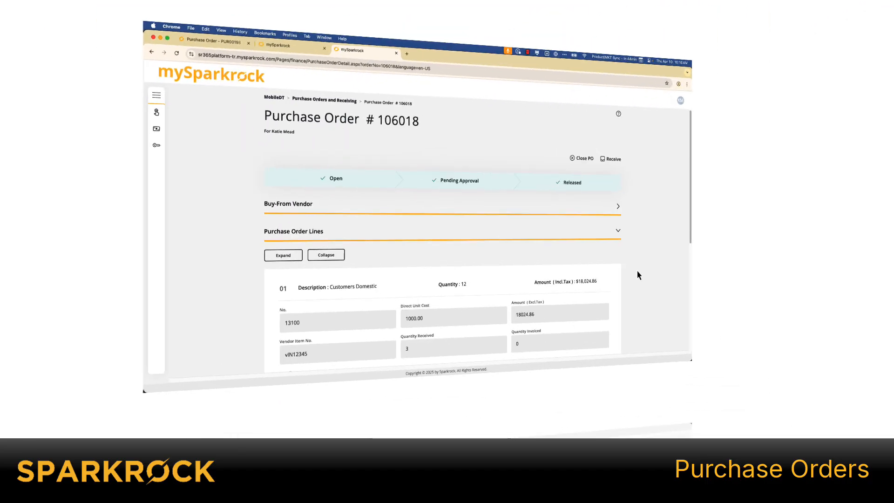
- Examine the Customers Domestic line's ordered and received quantities and that order's Shipping And Receiving section
scroll(787, 300, down, 4)
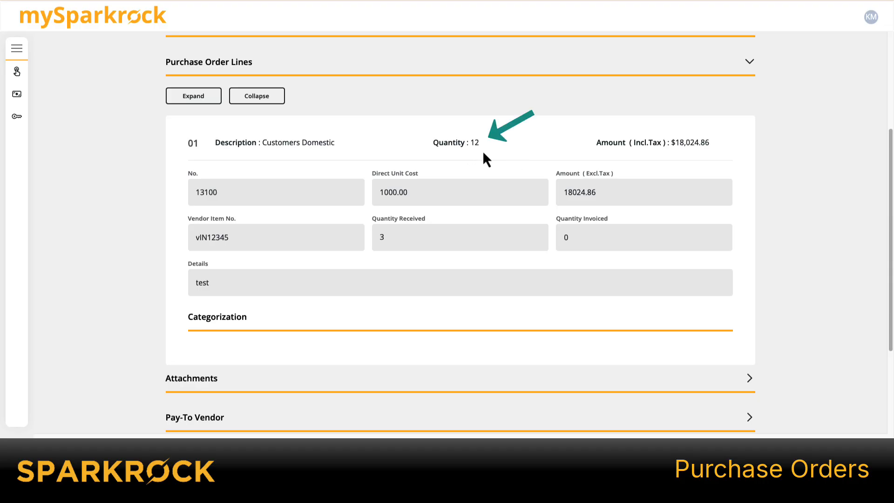
scroll(806, 309, down, 3)
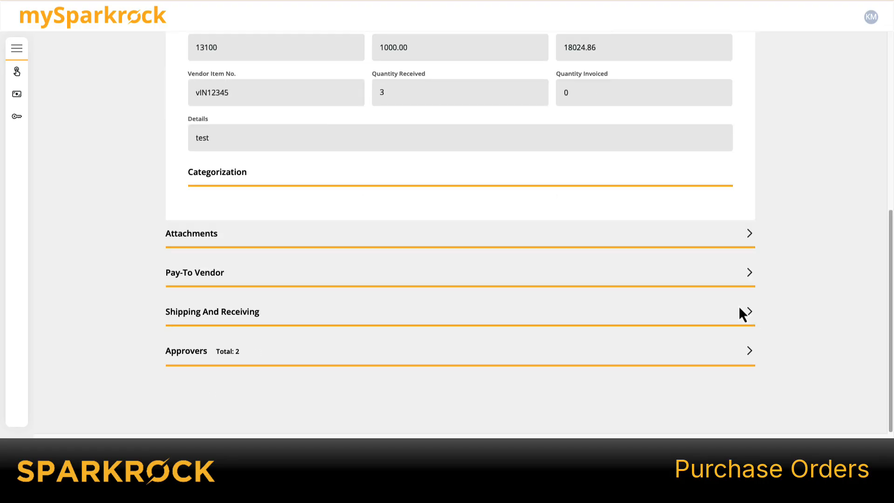
click(751, 318)
scroll(806, 321, down, 5)
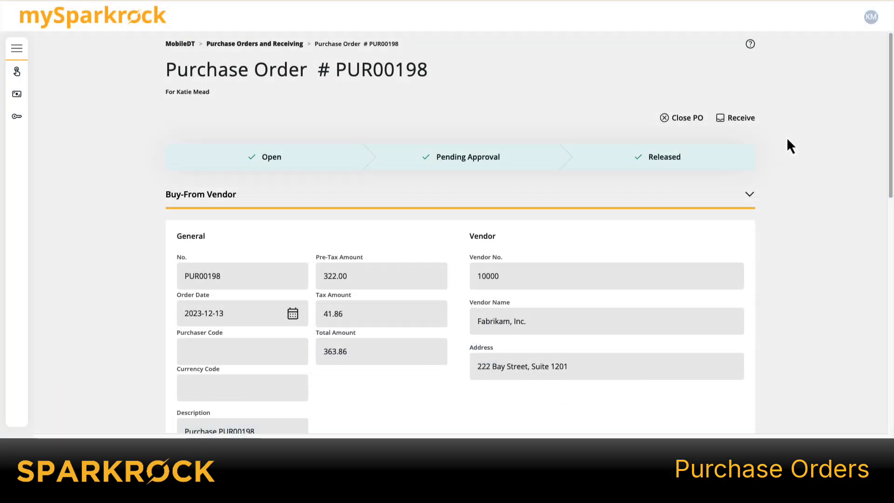
- Create a purchase receipt for the Fabrikam, Inc. order and set the AMSTERDAM Lamp line's quantity to receive to 3
click(744, 124)
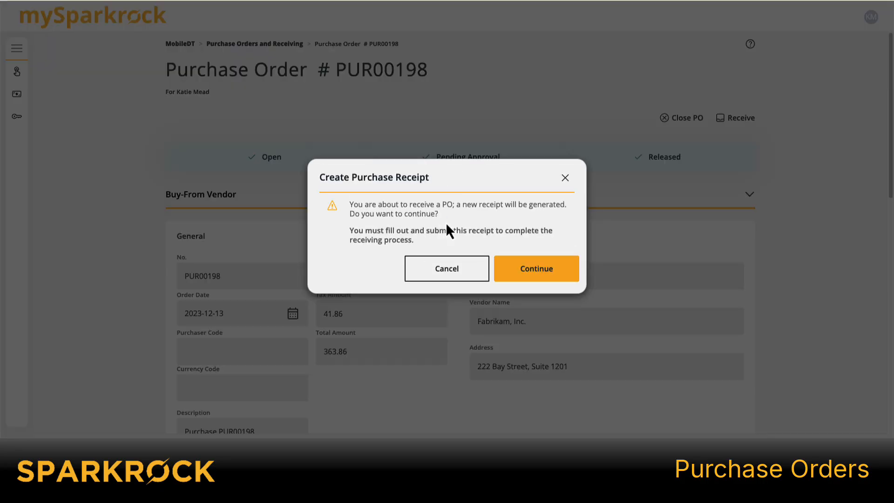
click(535, 276)
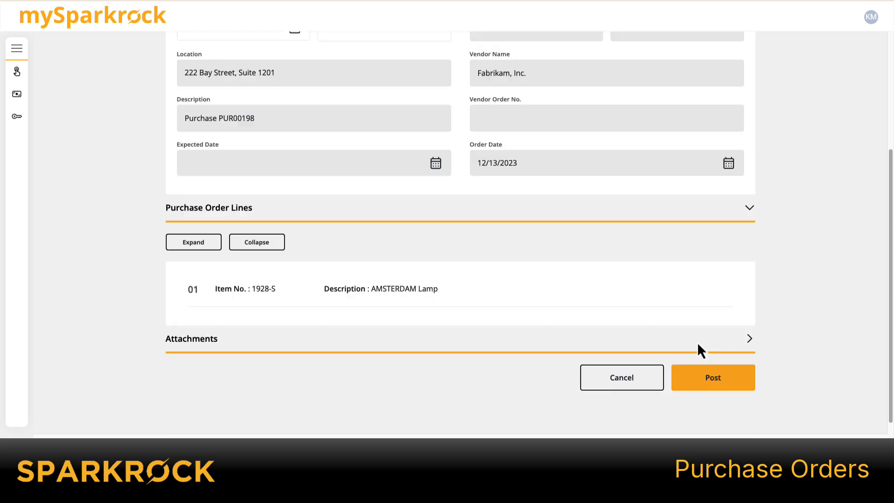
click(178, 244)
scroll(484, 236, down, 3)
click(498, 267)
text(3)
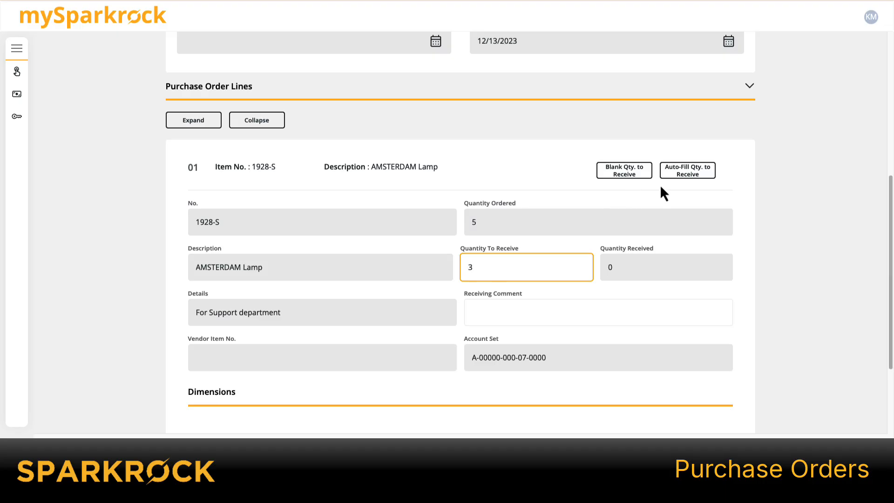
- Try auto-filling the lamp line's quantity to receive, and re-enter the quantity as 3
click(681, 175)
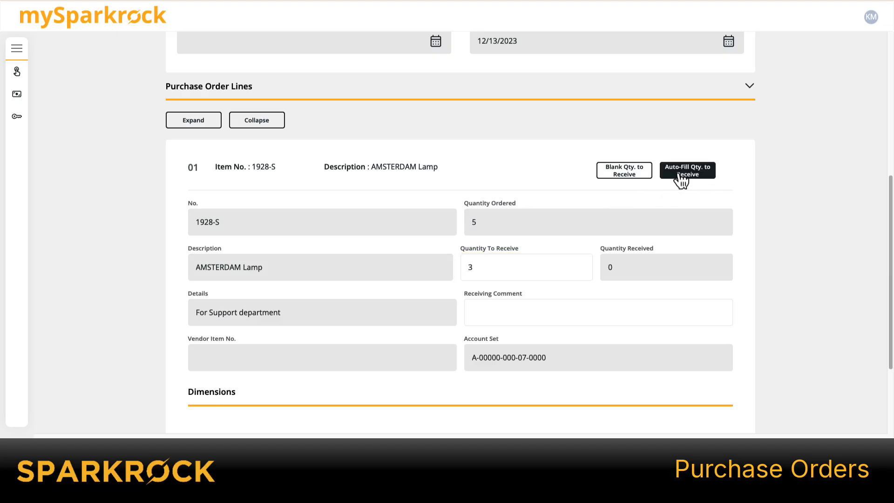
click(484, 262)
text(3)
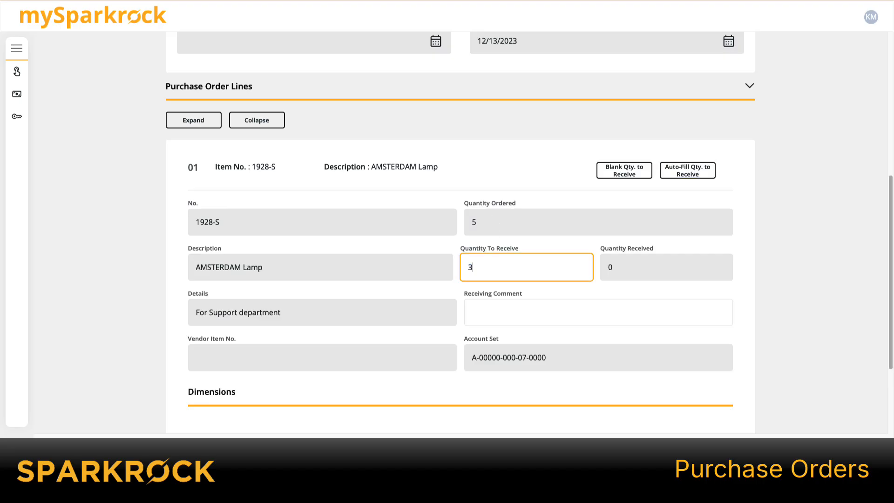
- Check the receipt's Attachments section without adding files, and post the receipt
scroll(737, 287, down, 3)
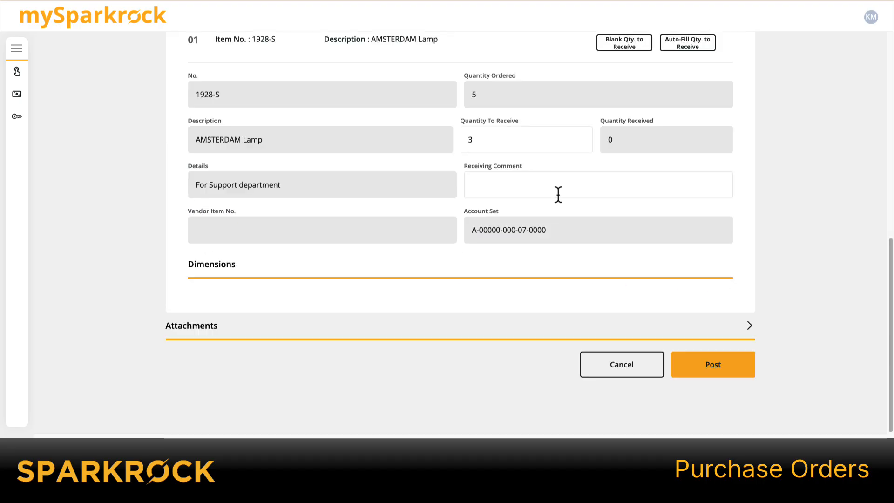
click(750, 326)
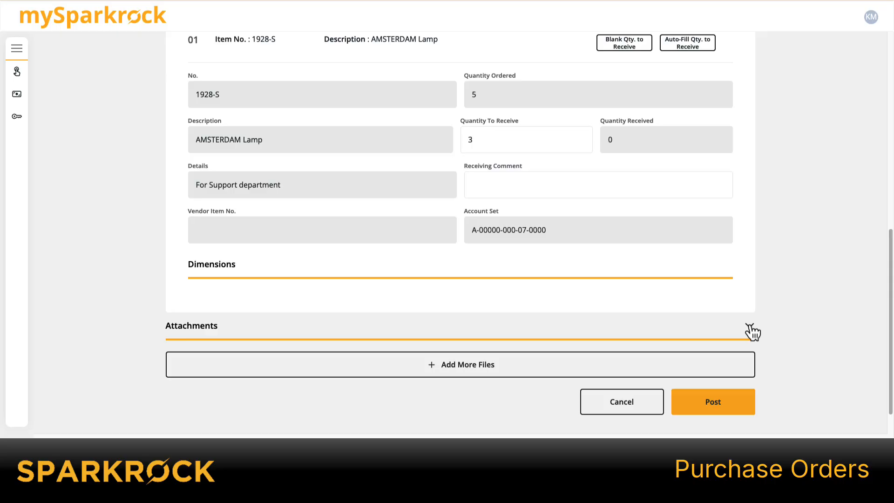
click(751, 328)
click(719, 369)
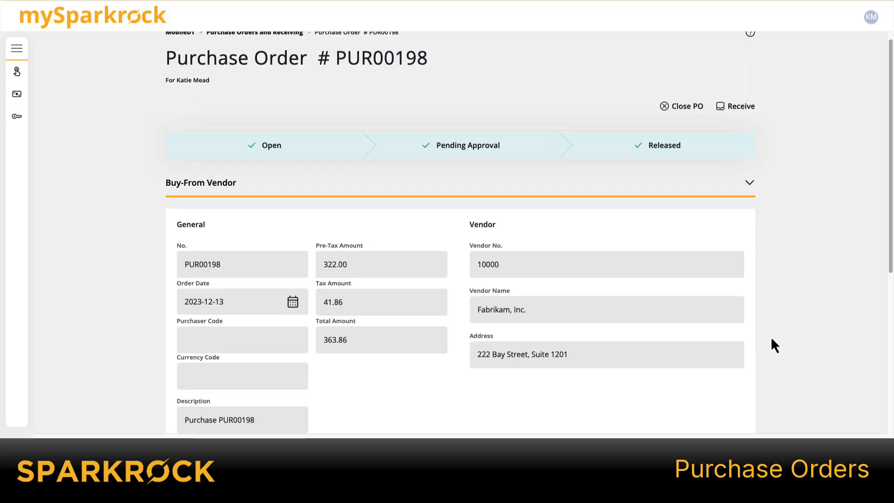
- Check the lamp line's received quantity on the purchase order and review its Shipping And Receiving section
scroll(657, 210, down, 5)
scroll(339, 294, down, 1)
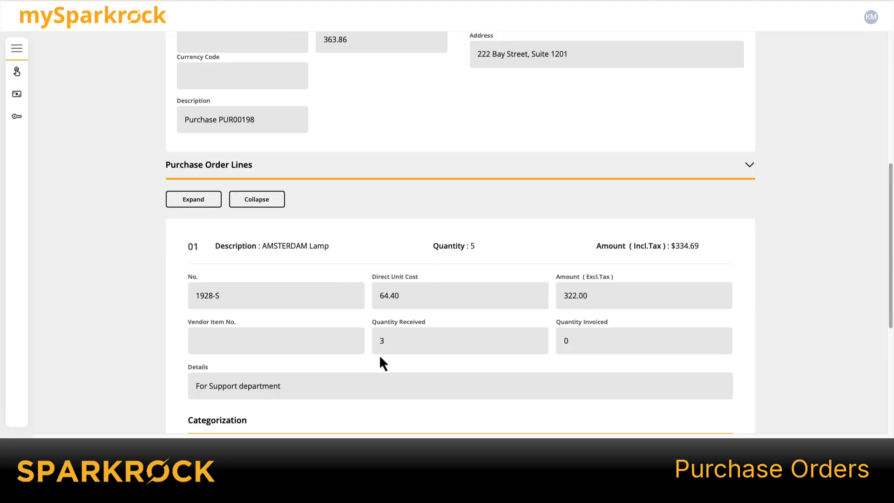
scroll(641, 394, down, 5)
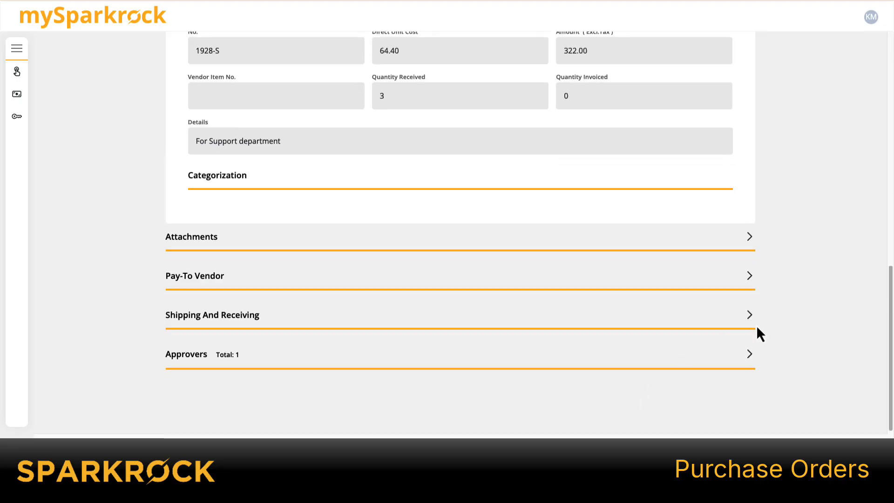
click(754, 324)
scroll(797, 354, down, 3)
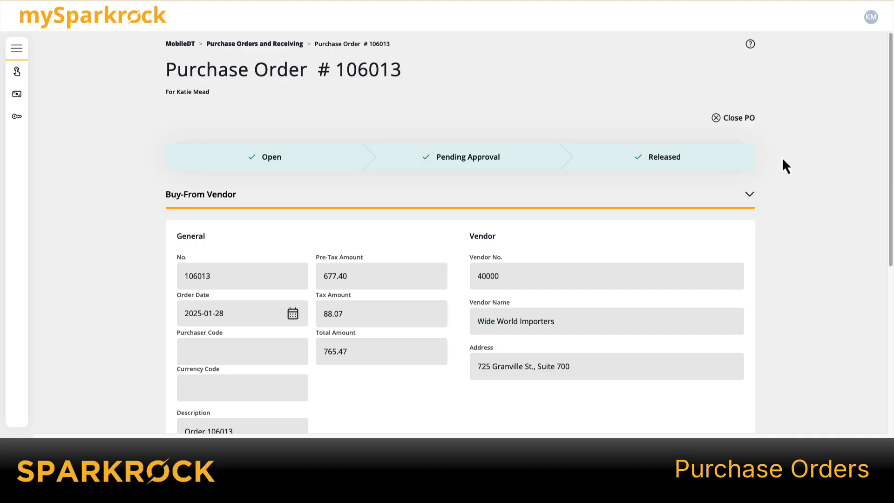
- Close the Wide World Importers purchase order, accepting that it is archived and deleted
click(723, 123)
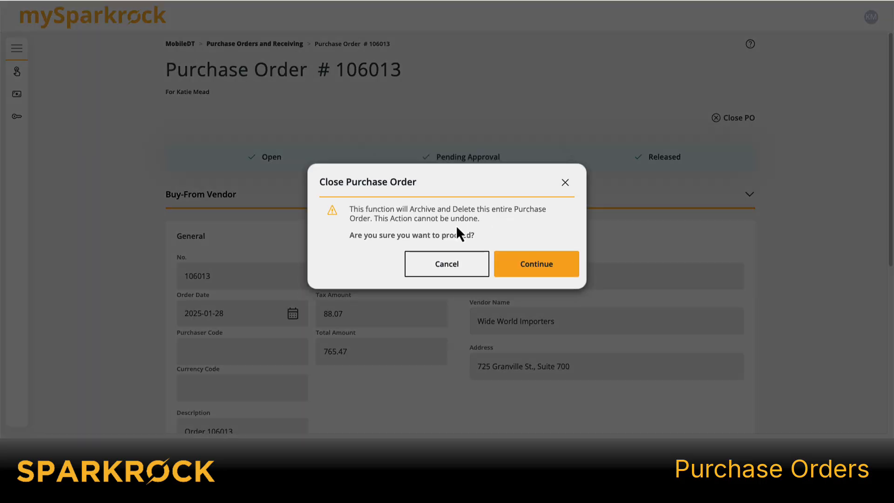
click(539, 270)
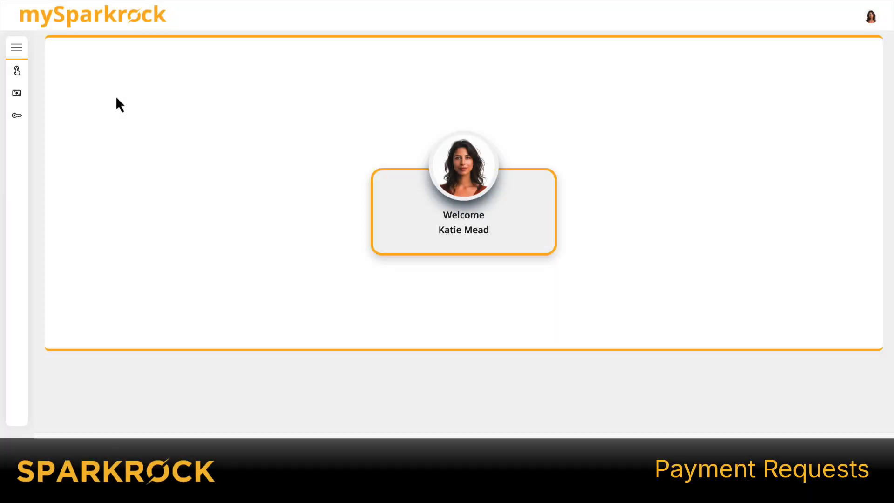
- Open the Payment Requests list in Finance & Purchasing
click(18, 98)
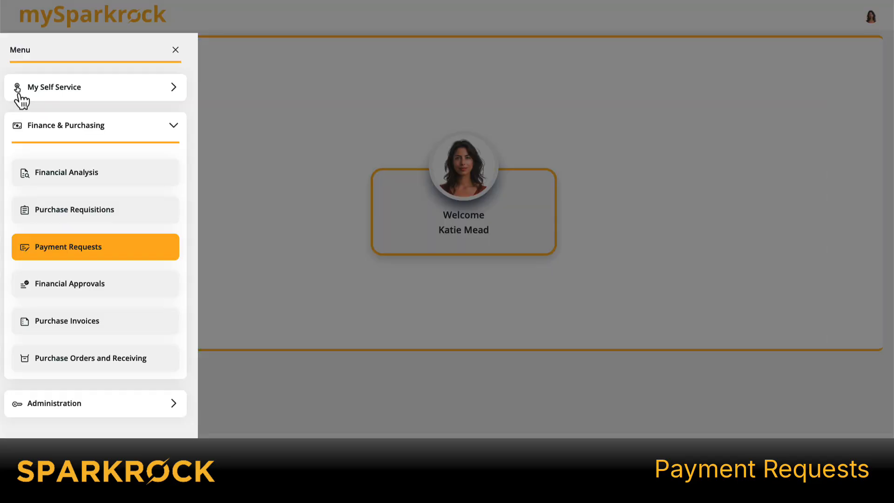
click(73, 248)
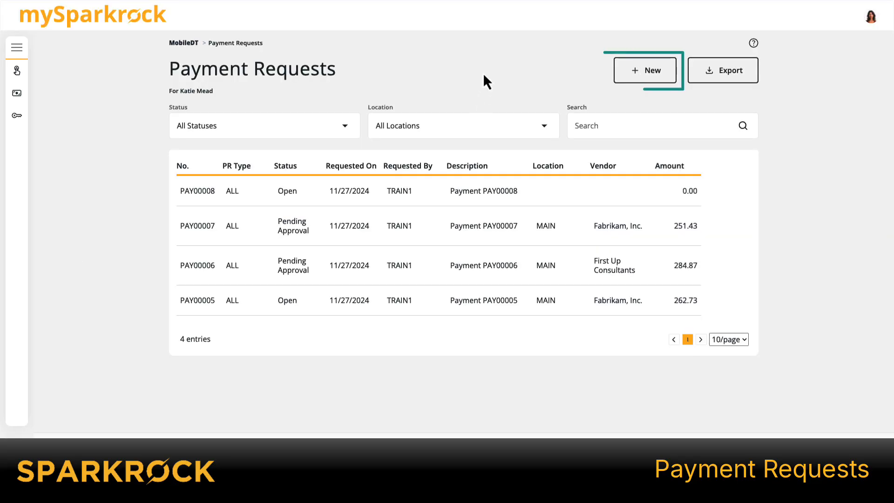
- Create a new payment request and set its location to MAIN
click(637, 75)
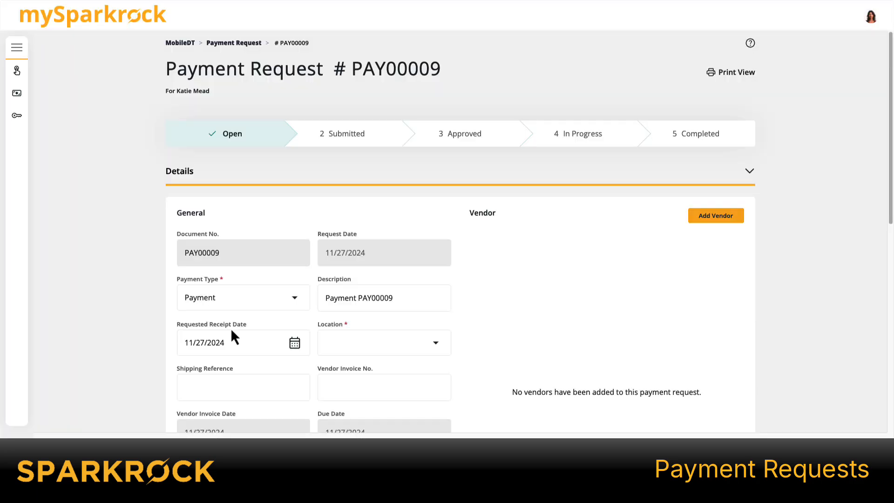
scroll(232, 335, down, 2)
click(438, 253)
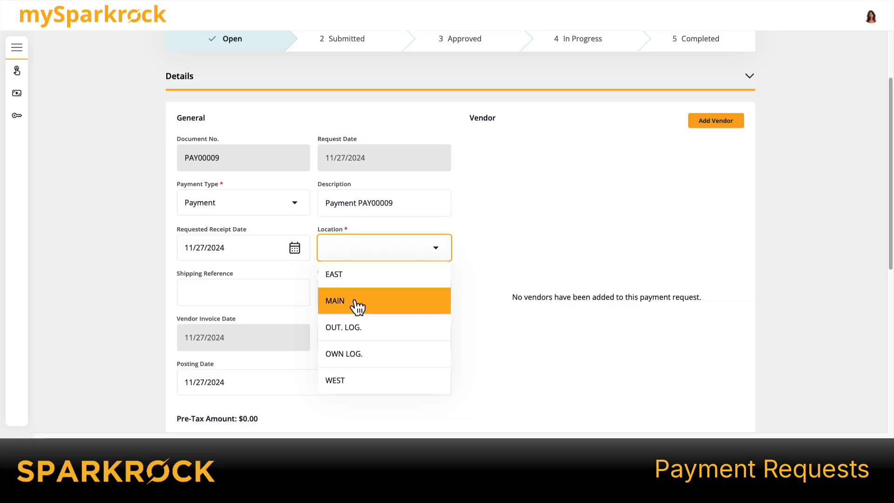
click(356, 303)
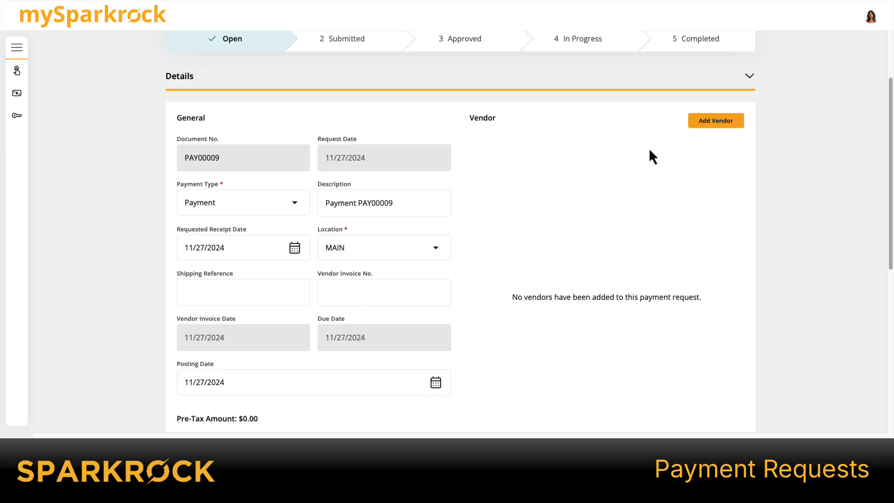
- Add First Up Consultants as the vendor, collapse the Comments section, and save the payment request details
click(713, 126)
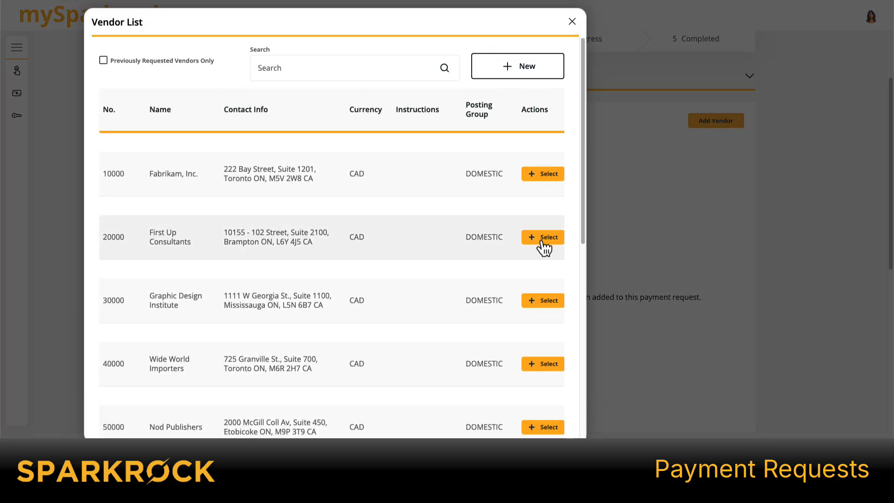
click(543, 238)
scroll(540, 246, down, 5)
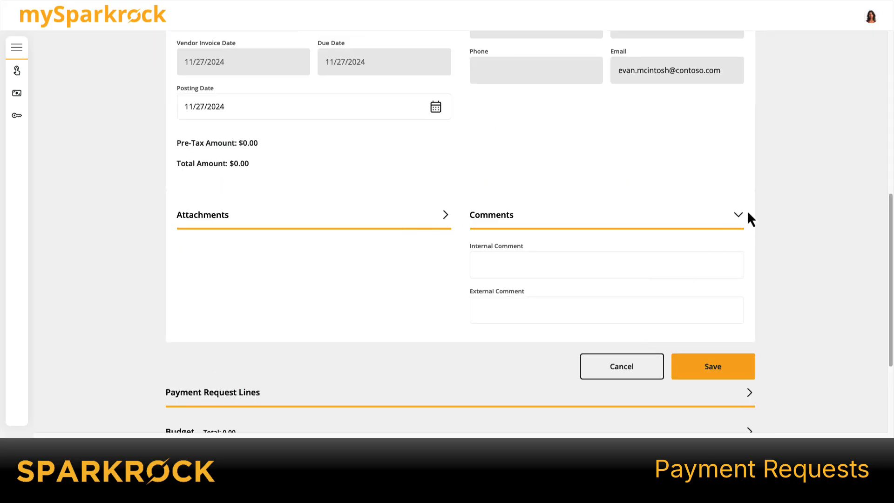
click(740, 217)
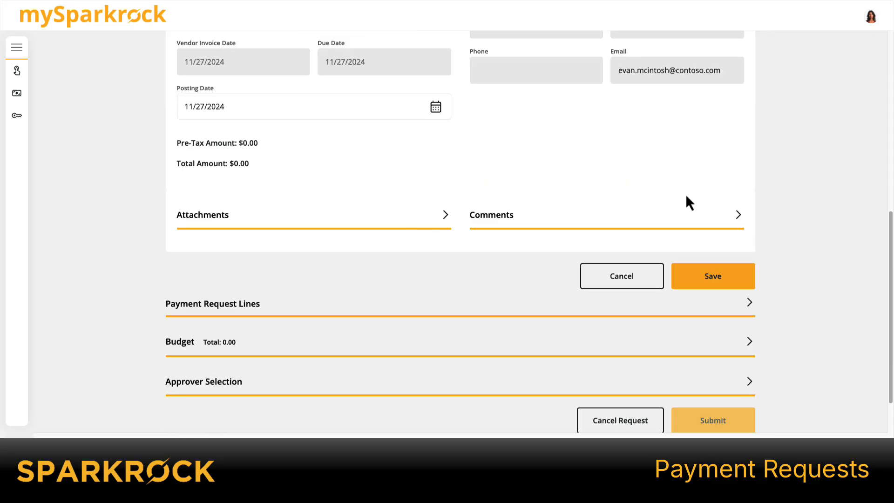
click(713, 277)
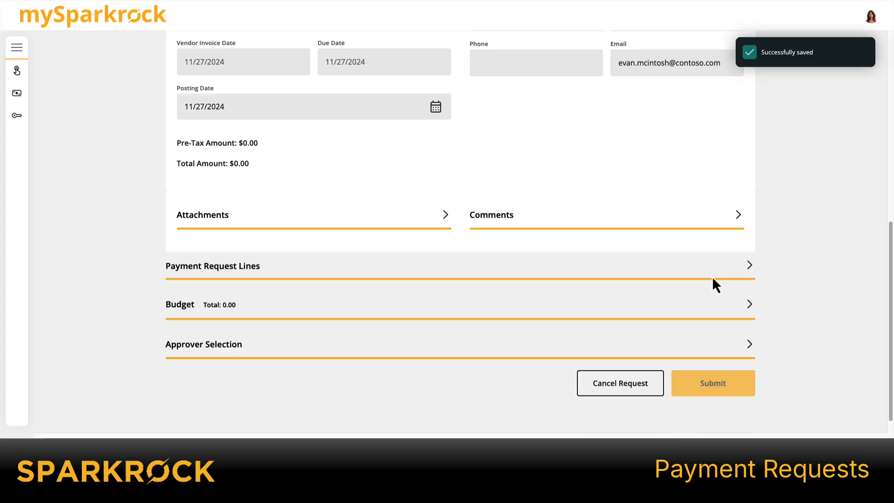
- Add the blue LONDON Swivel Chair as an item under Payment Request Lines
click(751, 265)
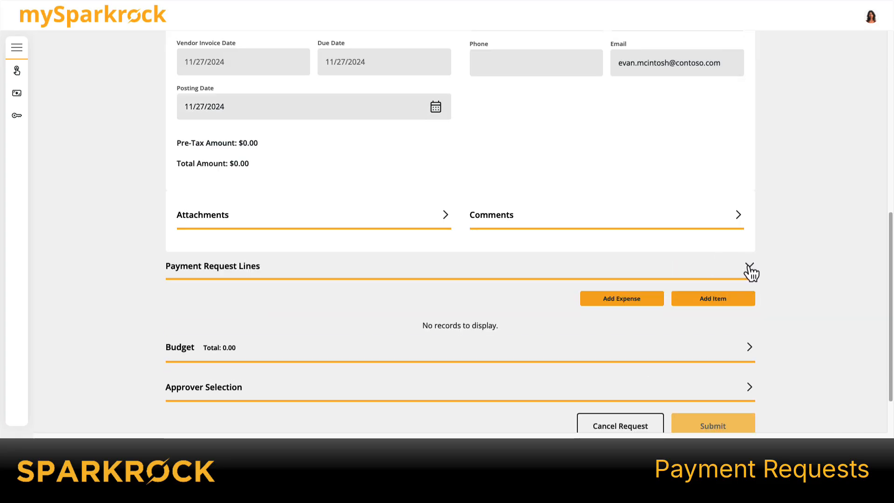
click(710, 301)
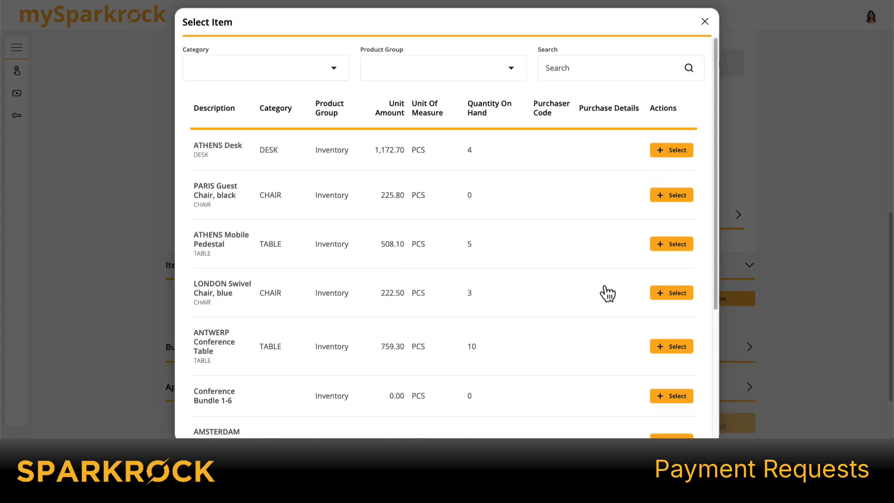
click(662, 292)
scroll(457, 337, down, 3)
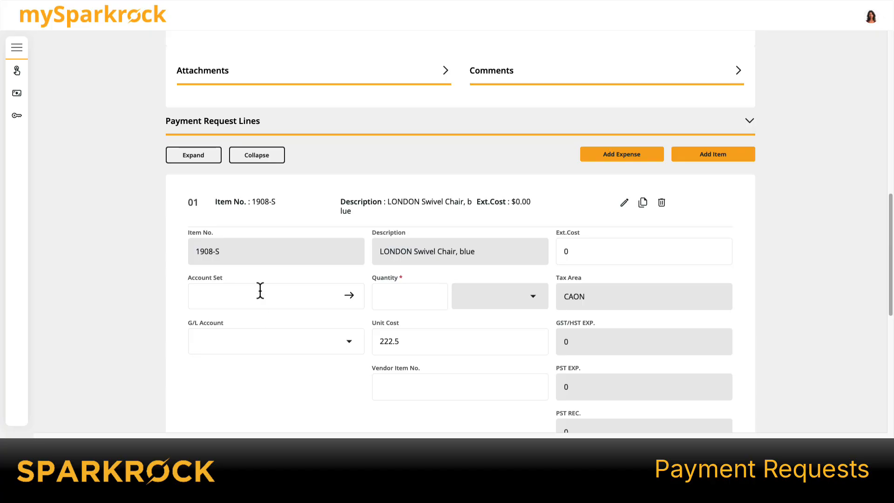
click(350, 298)
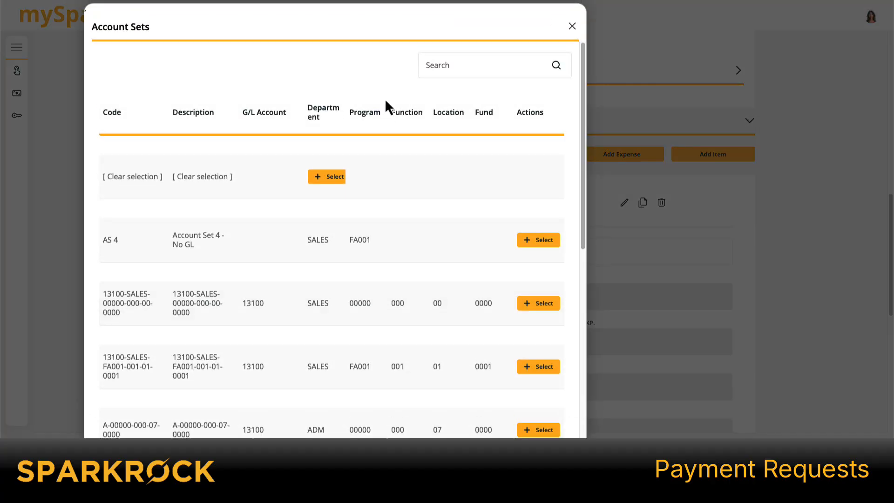
text(65600)
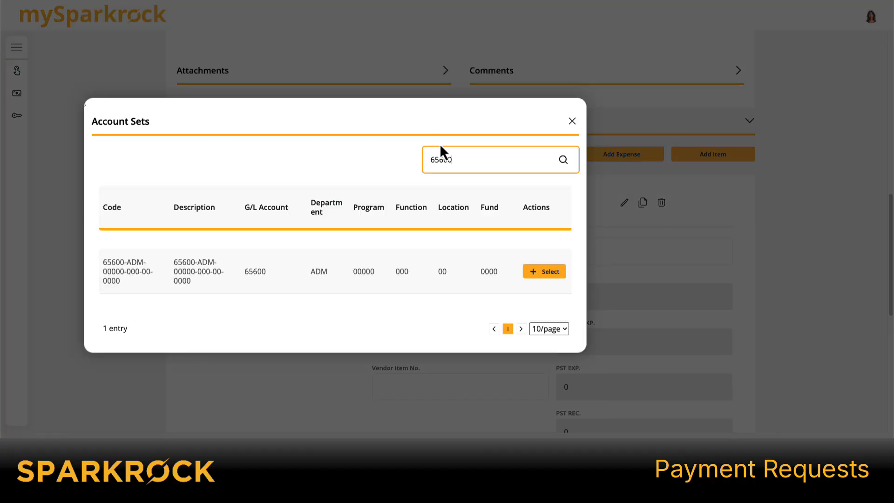
click(550, 272)
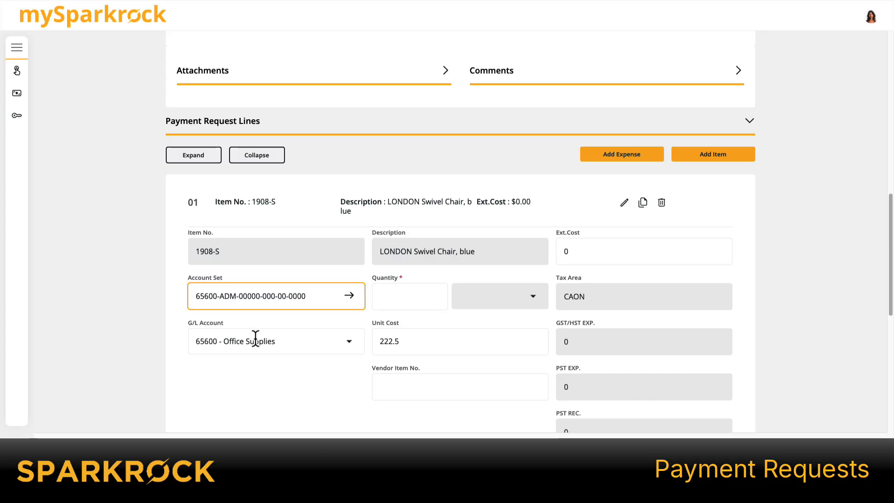
- Set the chair line's quantity to 1, enter the details "Chair for receptionist", and save the line
click(424, 305)
text(1)
click(338, 391)
scroll(347, 368, down, 3)
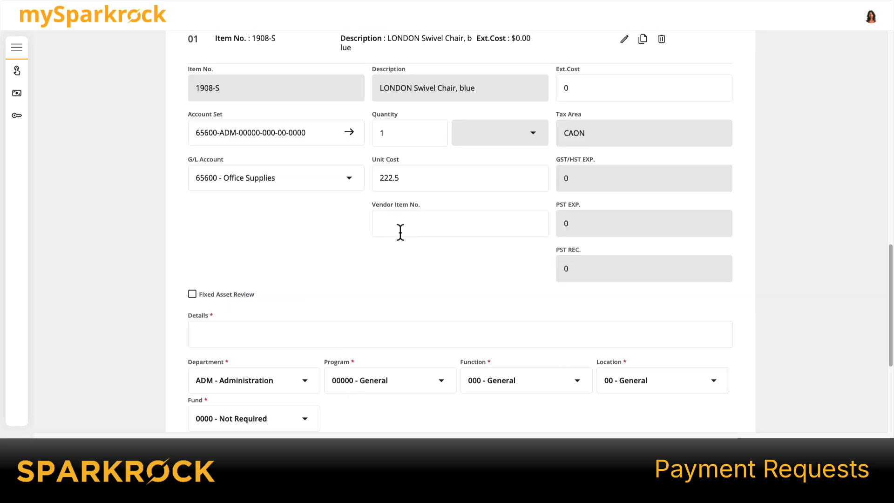
scroll(386, 261, down, 1)
click(354, 313)
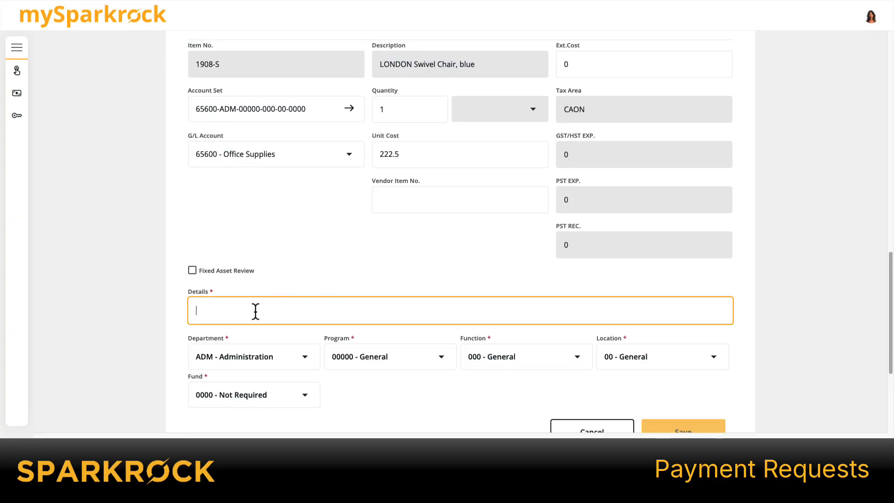
text(Chair for receptionist)
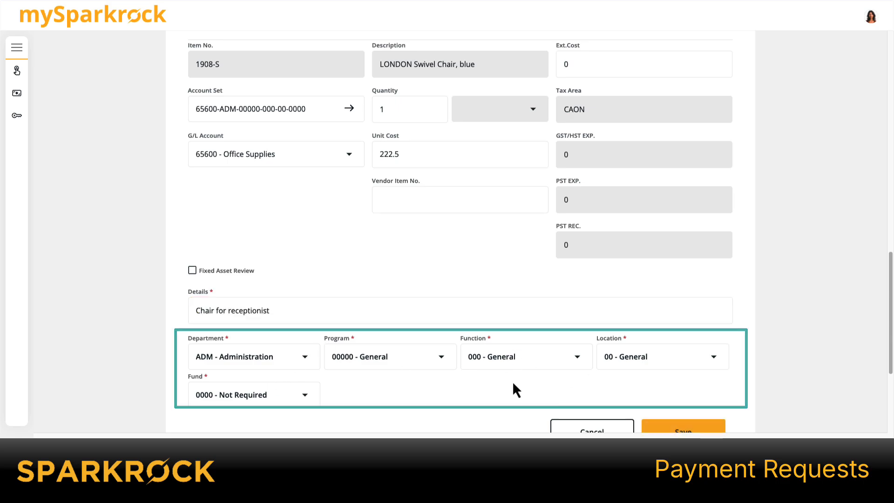
scroll(468, 381, down, 1)
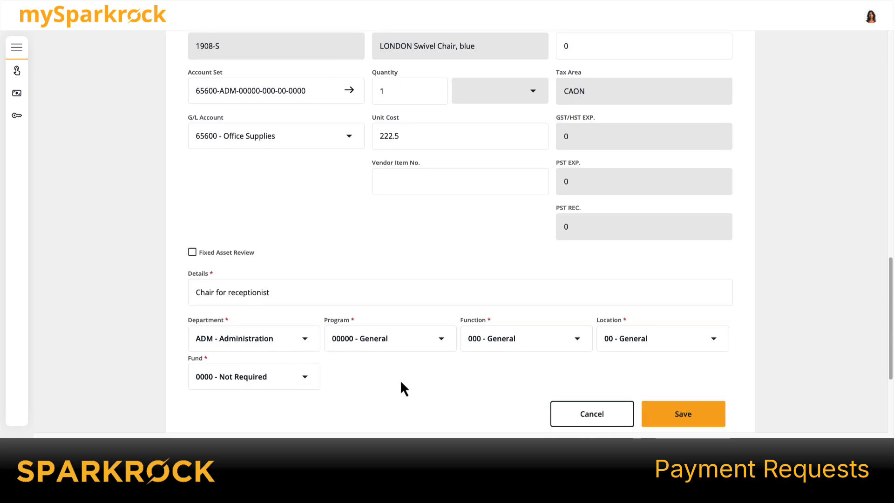
click(667, 414)
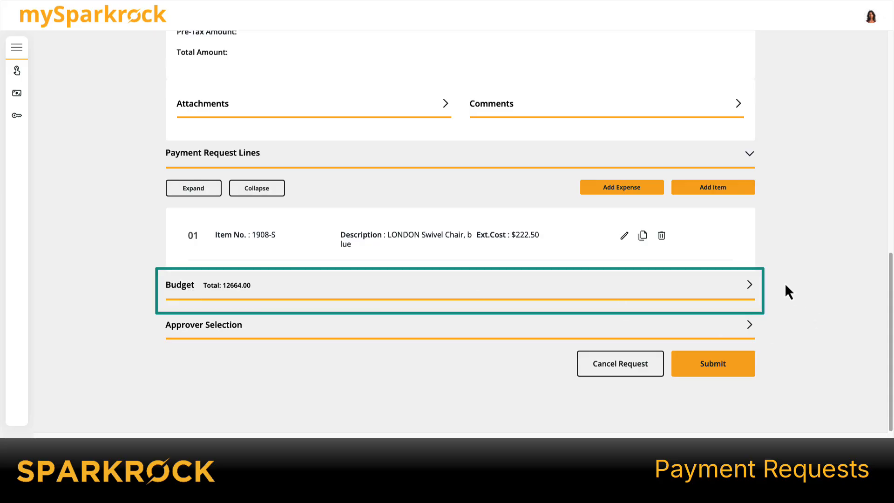
- Submit the payment request for approval after reviewing its budget and verifying the approver selection
click(748, 285)
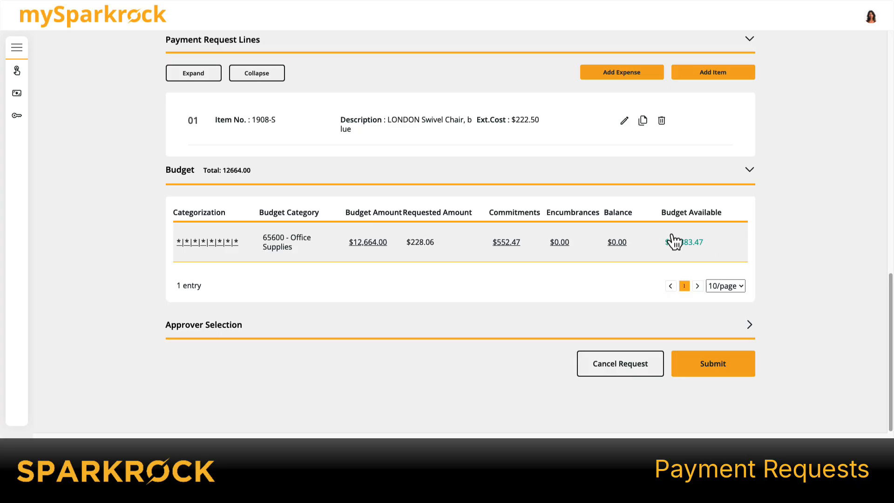
click(750, 326)
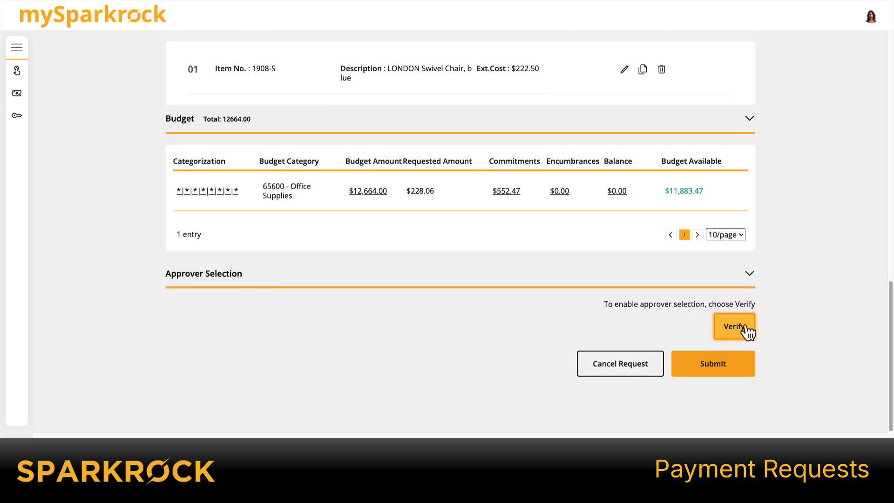
click(747, 330)
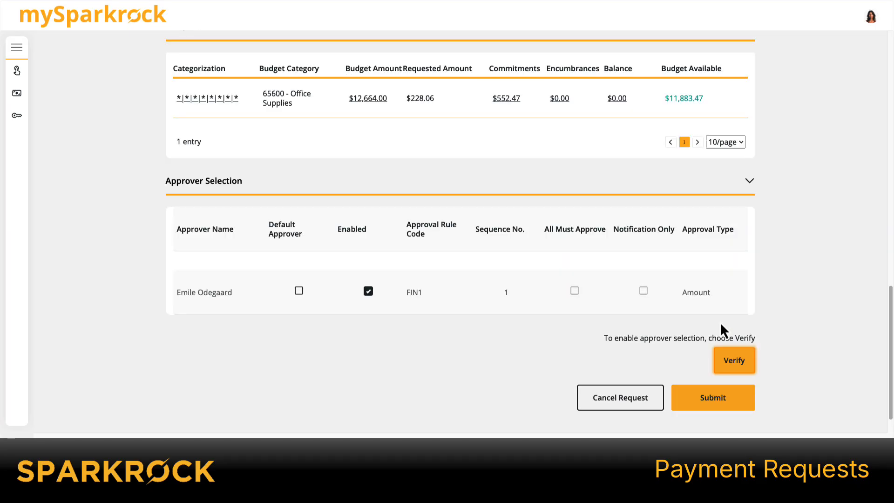
click(702, 403)
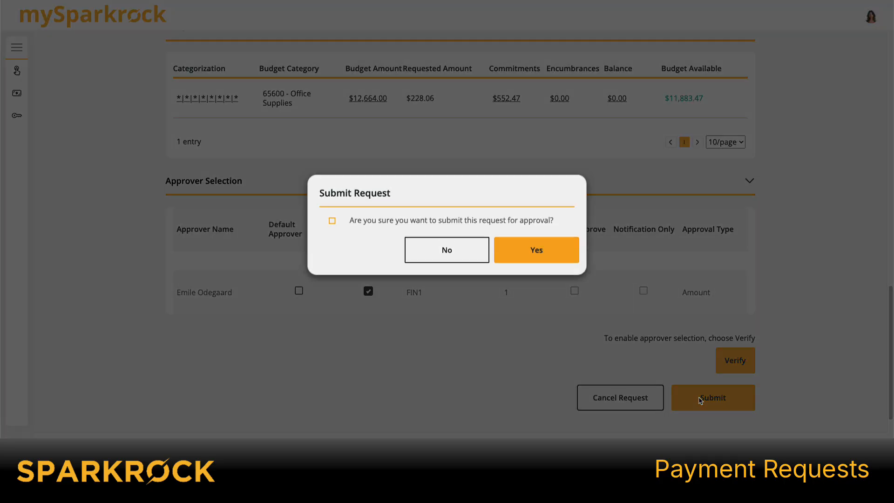
click(549, 263)
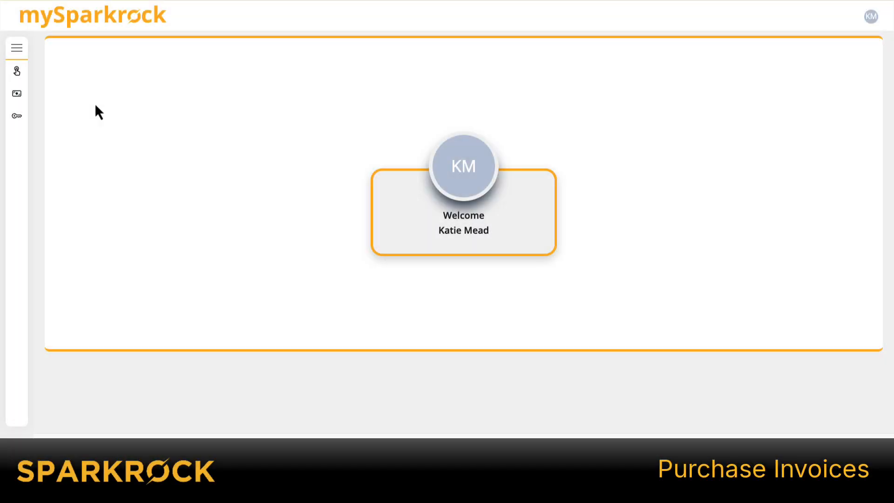
- Open the Purchase Invoices list and view the Fabrikam, Inc. invoice dated 04/08/2024
click(11, 95)
click(70, 329)
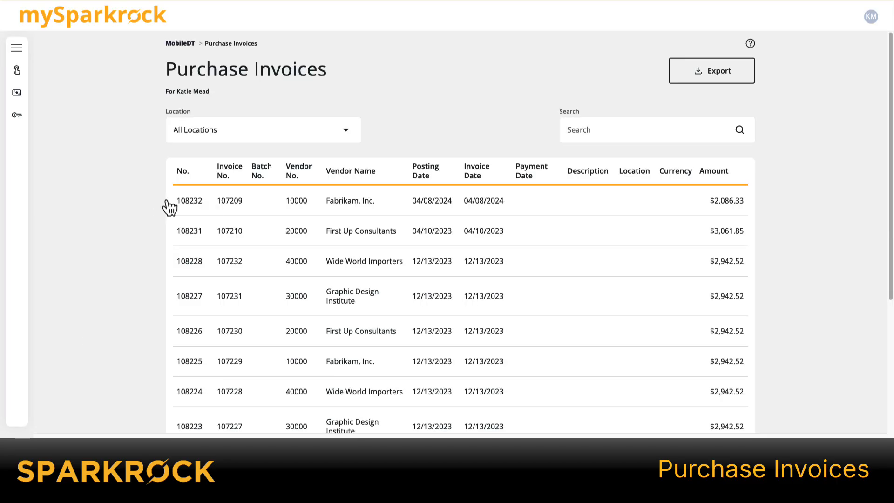
click(189, 205)
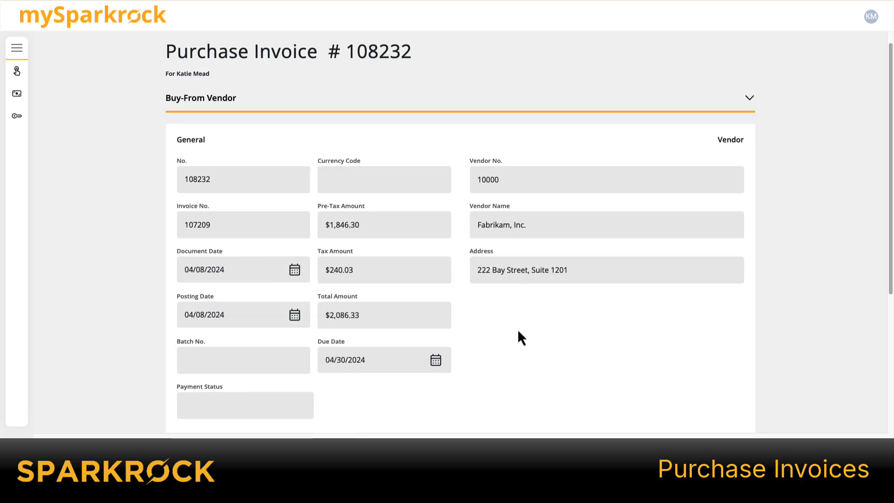
- Examine the invoice's payment information and the expanded details of its purchase invoice lines
scroll(510, 367, down, 5)
click(750, 236)
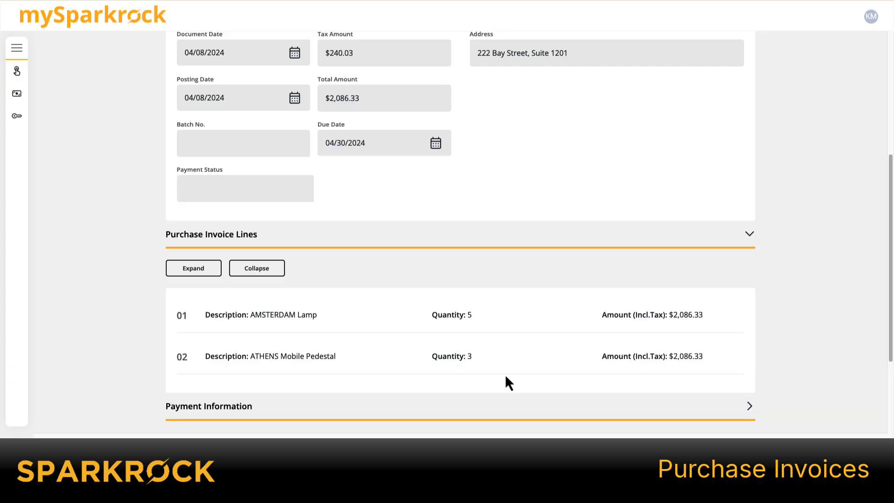
scroll(574, 375, down, 3)
click(750, 274)
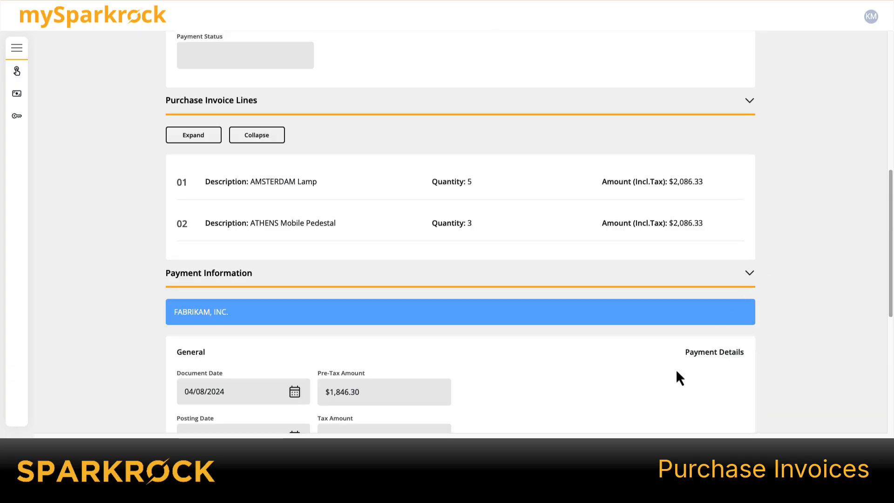
scroll(678, 372, down, 7)
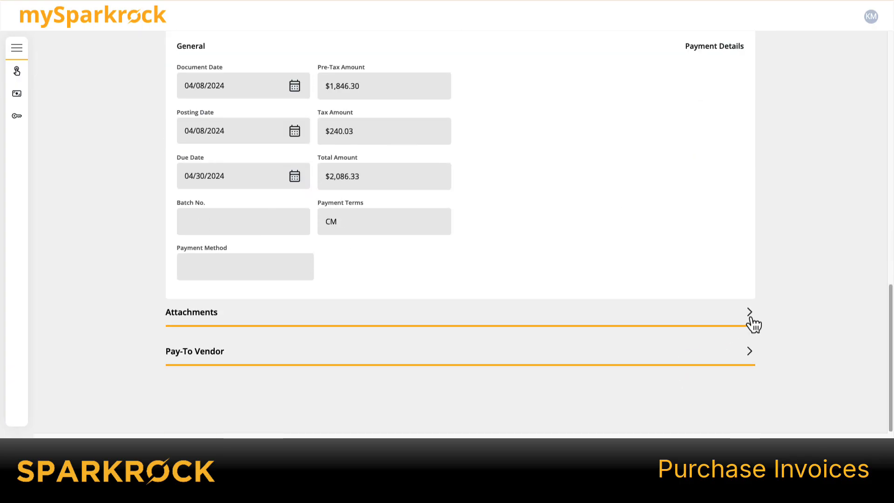
scroll(610, 325, up, 10)
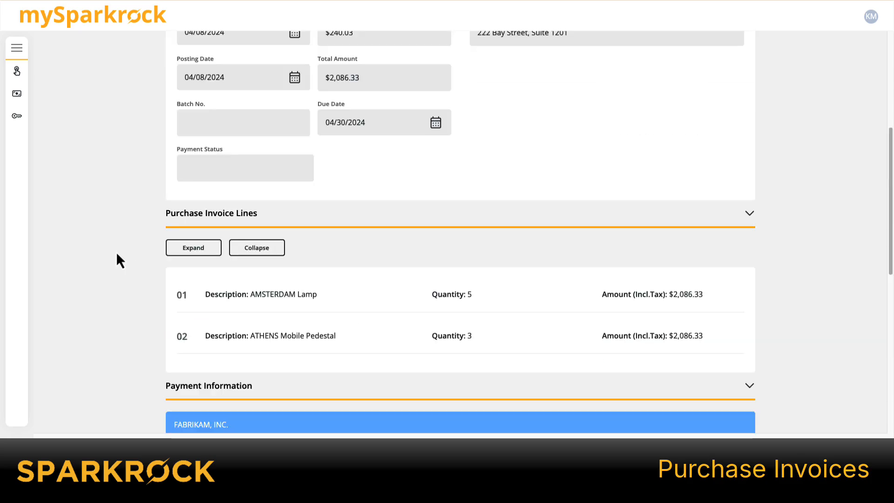
click(209, 254)
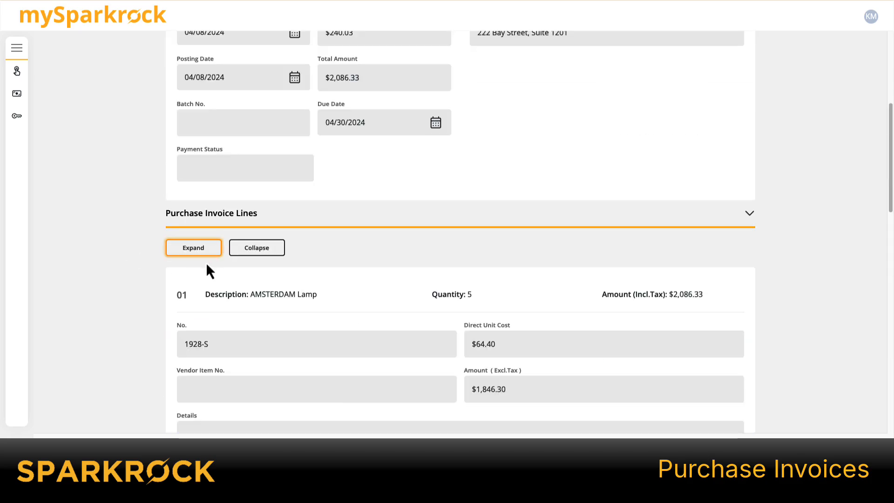
scroll(206, 266, down, 3)
scroll(210, 250, down, 2)
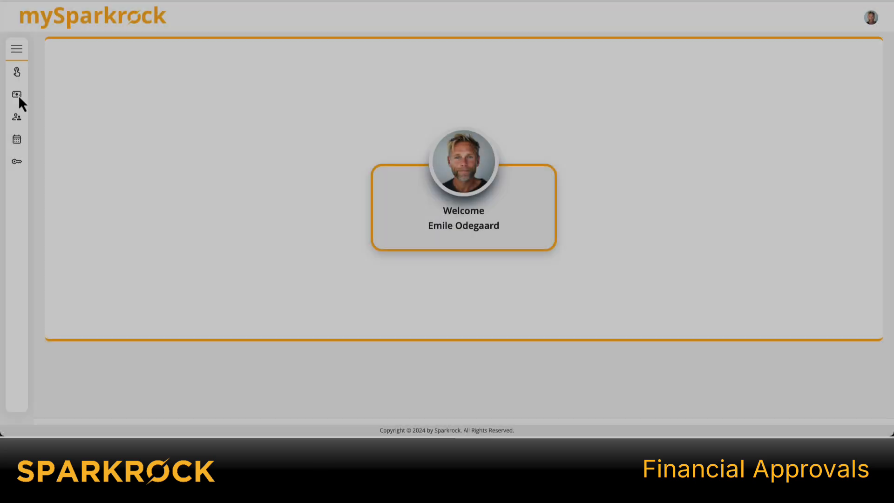
- Open the Financial Approvals list as the approver and open expense claim EC00006
click(18, 95)
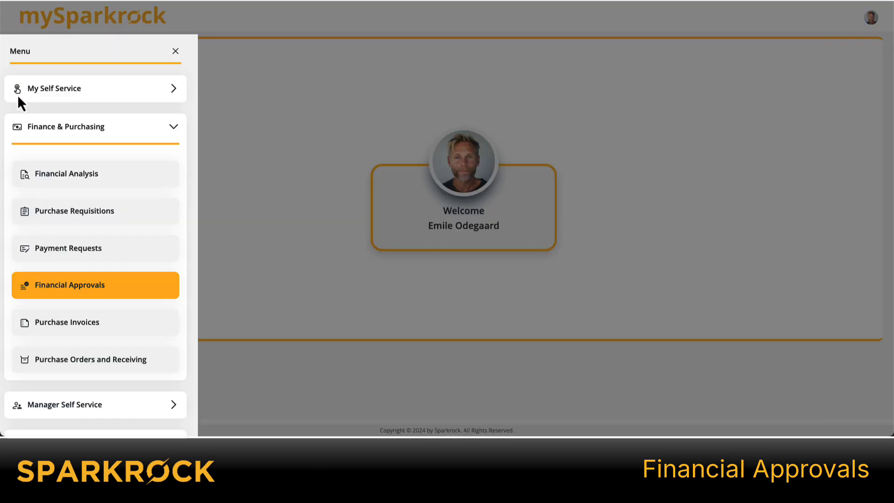
click(102, 290)
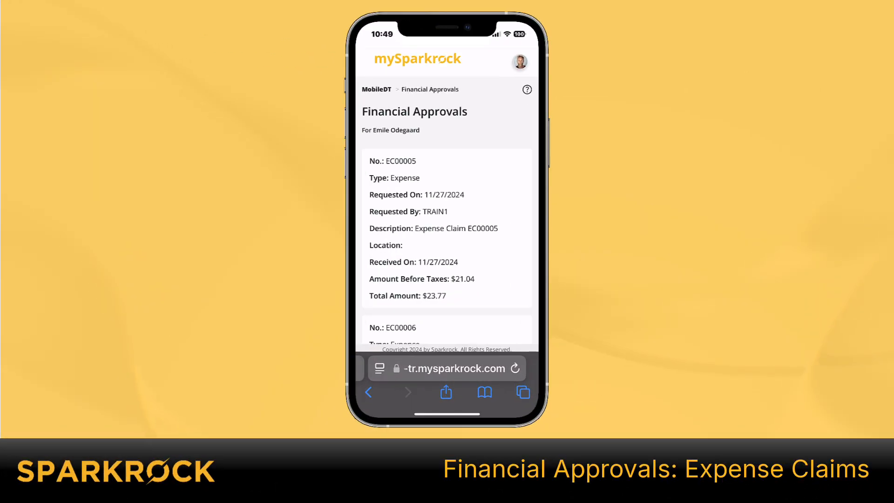
scroll(447, 209, down, 5)
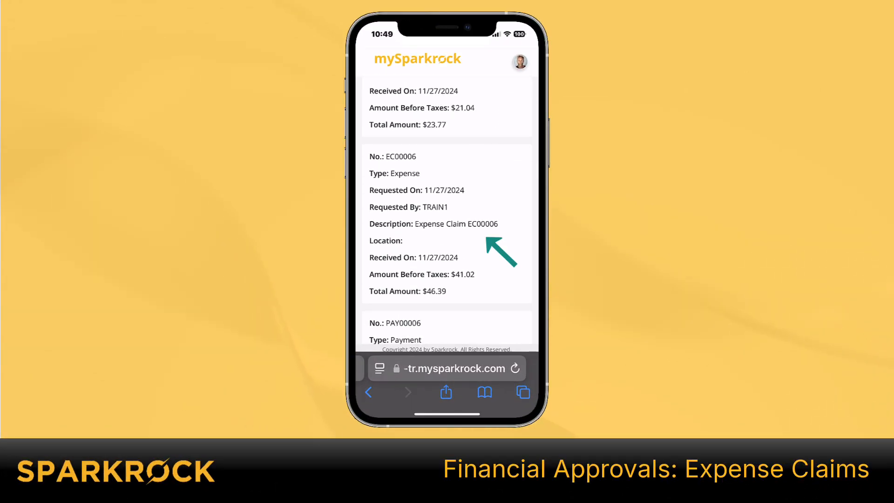
click(491, 201)
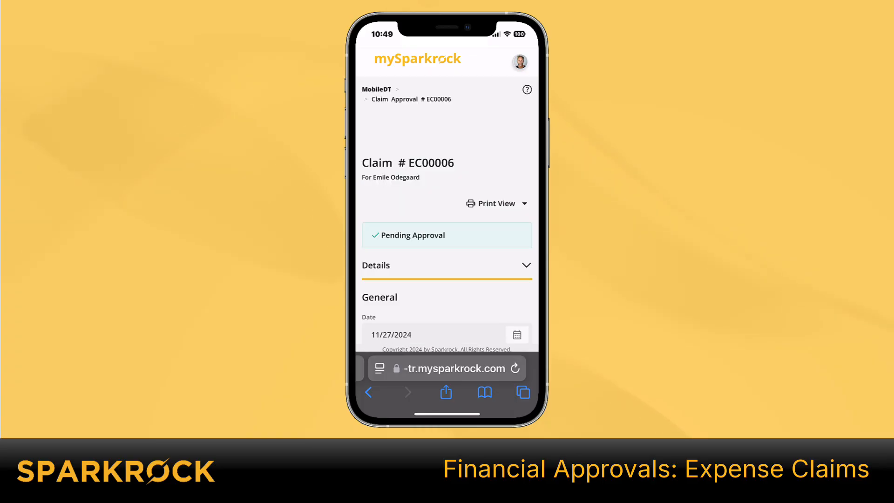
- Review the claim's general details and comments, and expand its Expenses section
scroll(447, 214, down, 3)
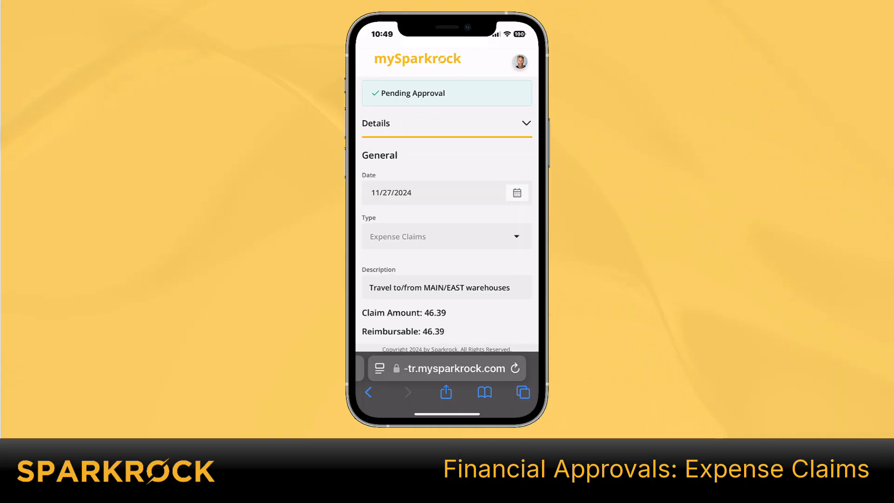
scroll(447, 214, down, 2)
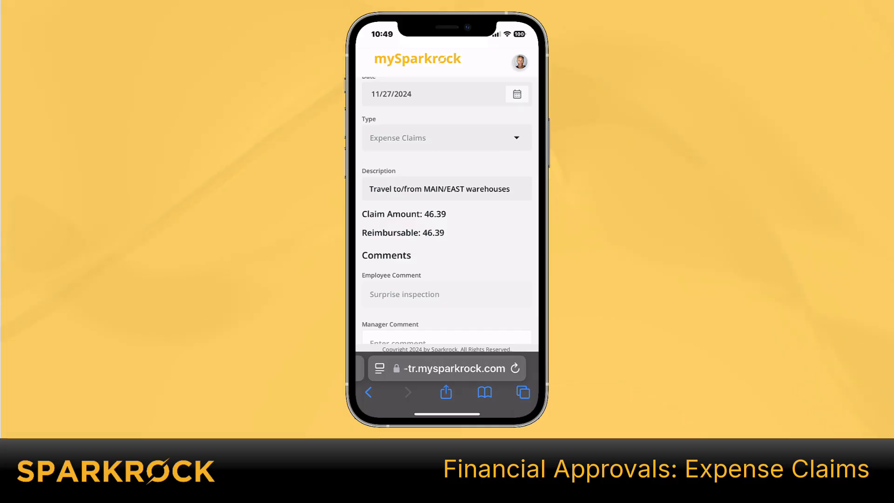
scroll(447, 214, down, 1)
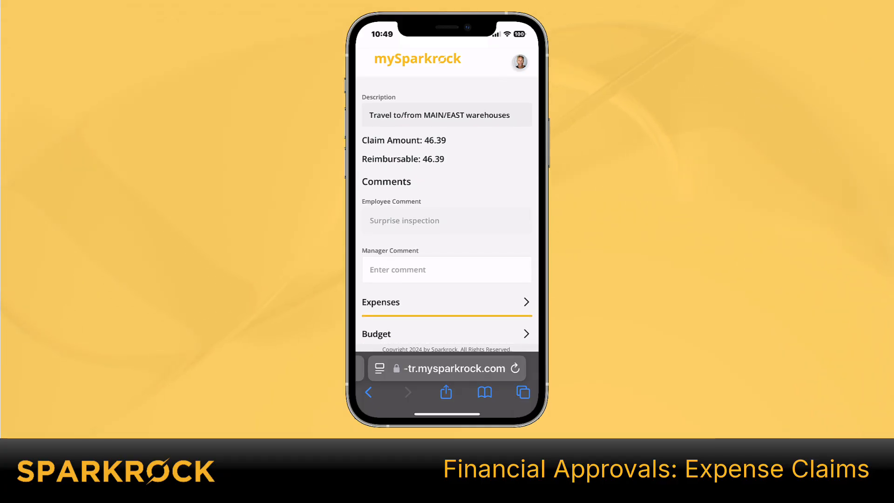
scroll(447, 214, down, 2)
click(526, 227)
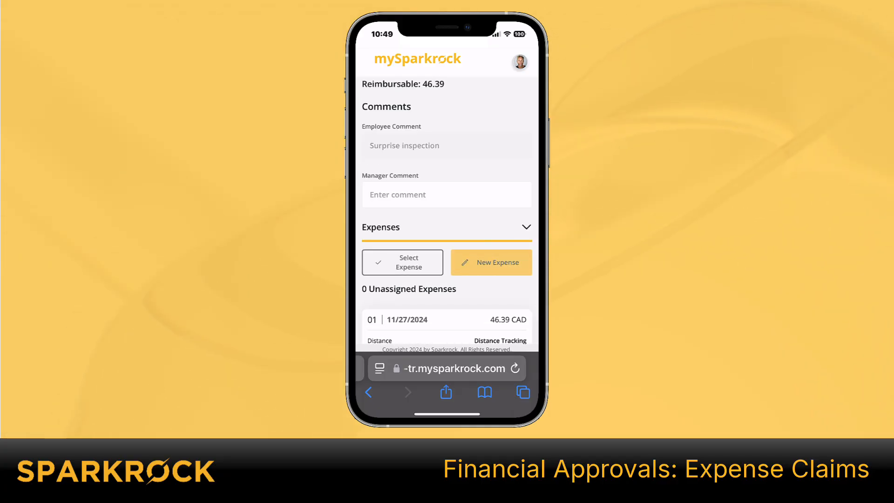
scroll(447, 214, down, 1)
scroll(447, 215, down, 1)
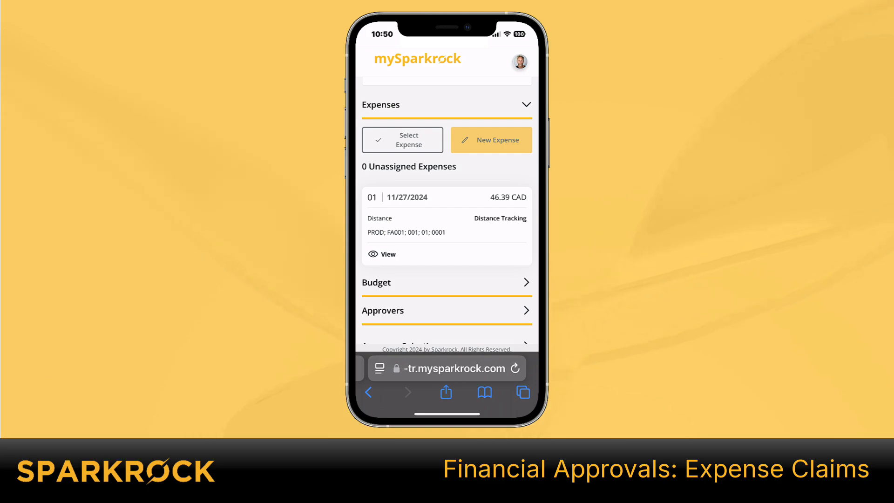
- Examine the full details of the claim's Distance Tracking expense and return to the claim
click(380, 255)
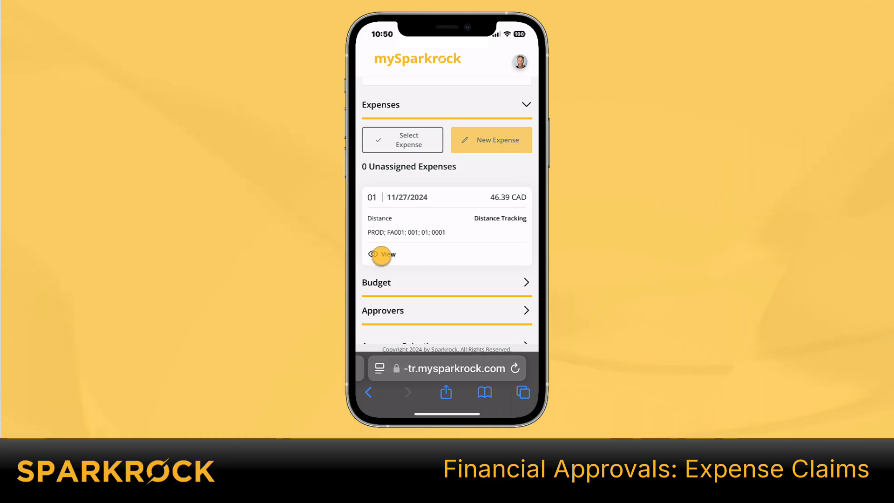
scroll(447, 210, down, 5)
scroll(447, 210, down, 5)
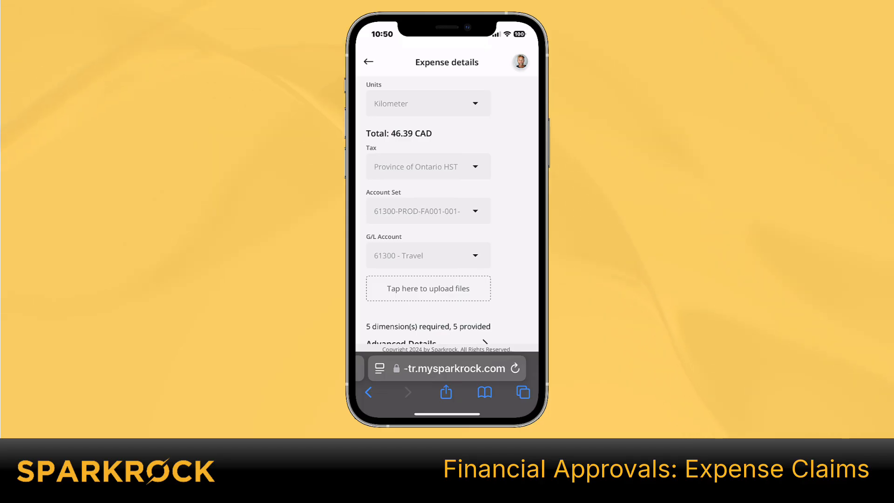
click(369, 62)
- Review the claim's budget breakdown and collapse the Budget section again
scroll(447, 214, down, 2)
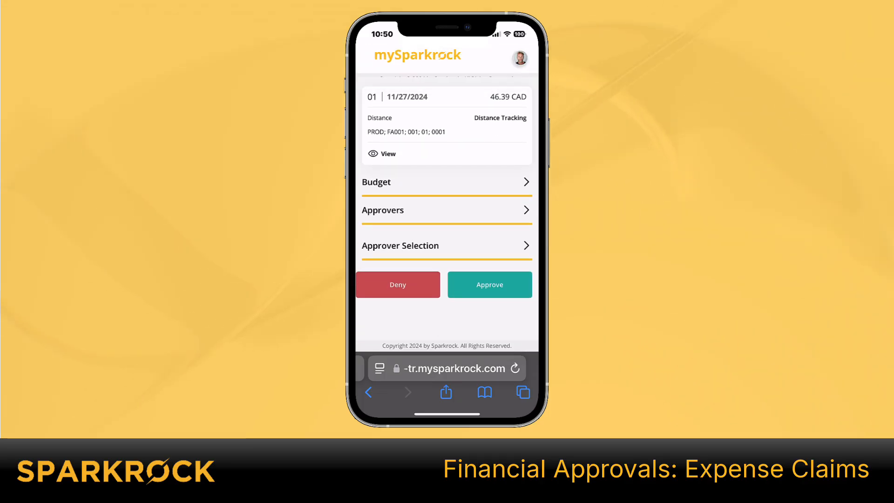
click(526, 182)
scroll(447, 210, down, 3)
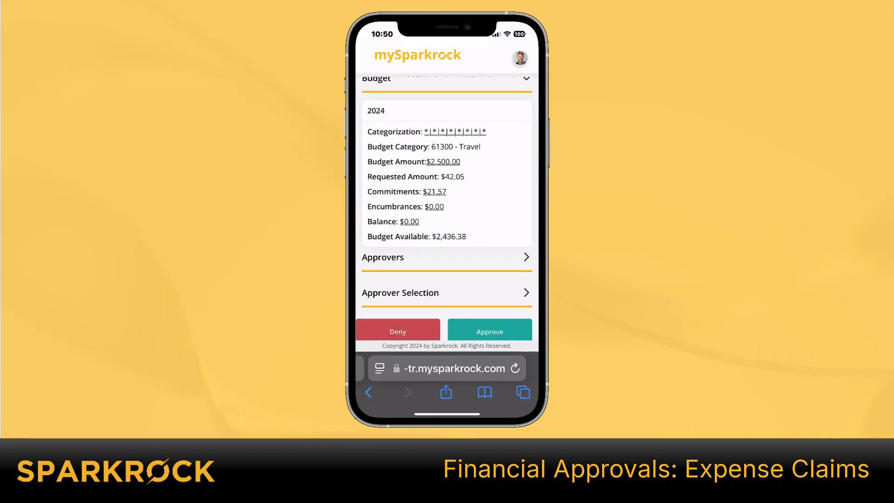
scroll(447, 210, up, 1)
click(526, 100)
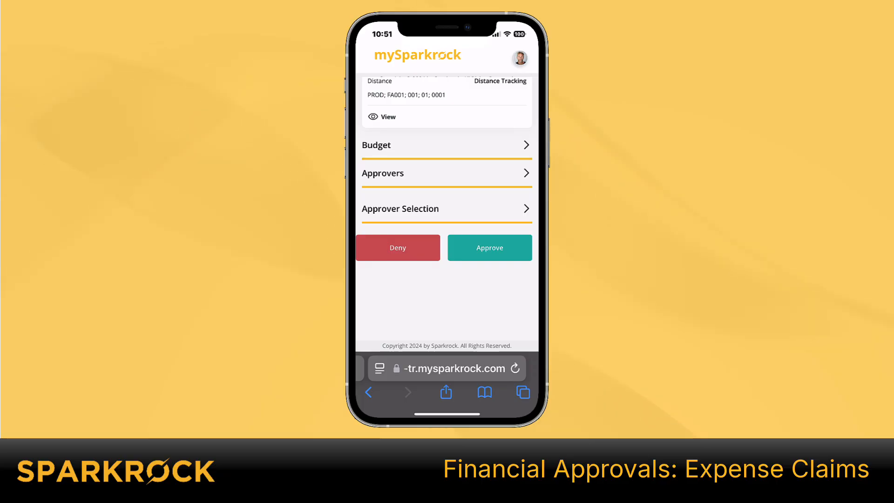
- Deny expense claim EC00006 with the comment "Please attach Google Maps"
click(419, 248)
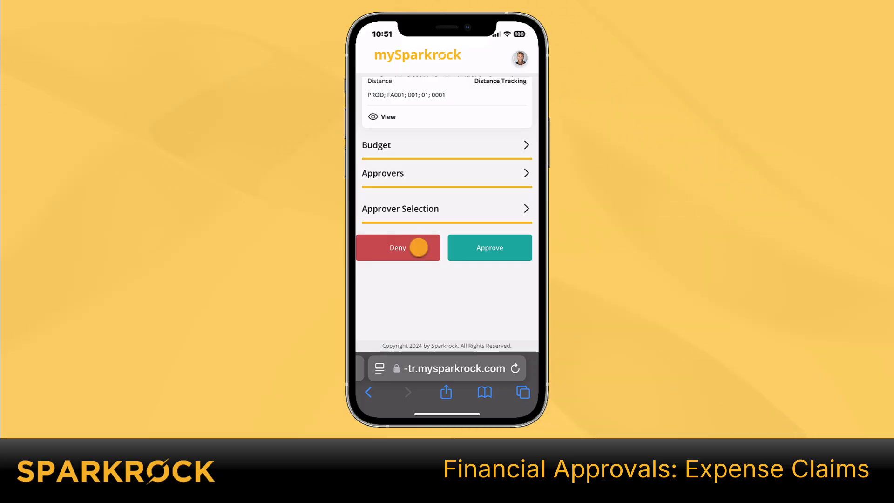
click(447, 209)
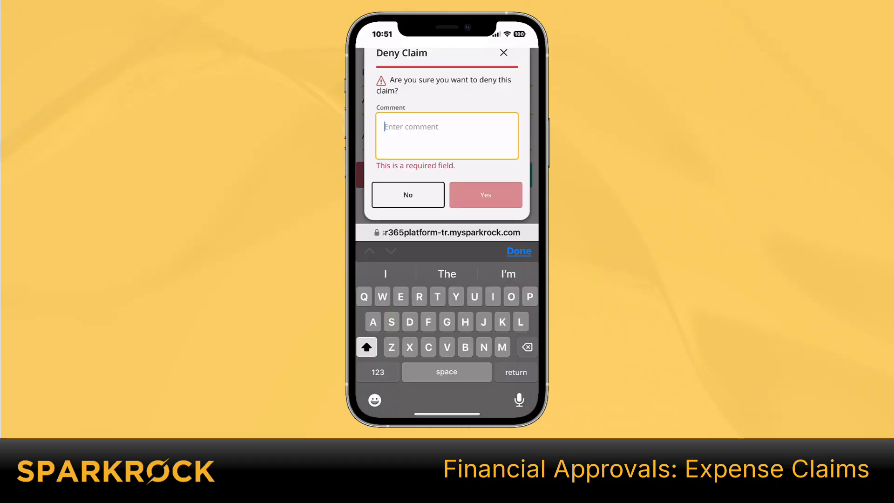
text(Please attach Google )
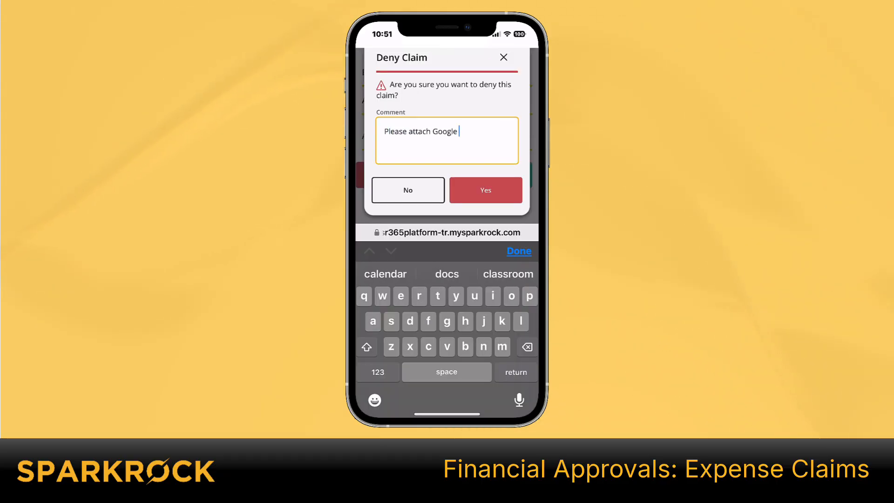
text(Maps)
click(485, 190)
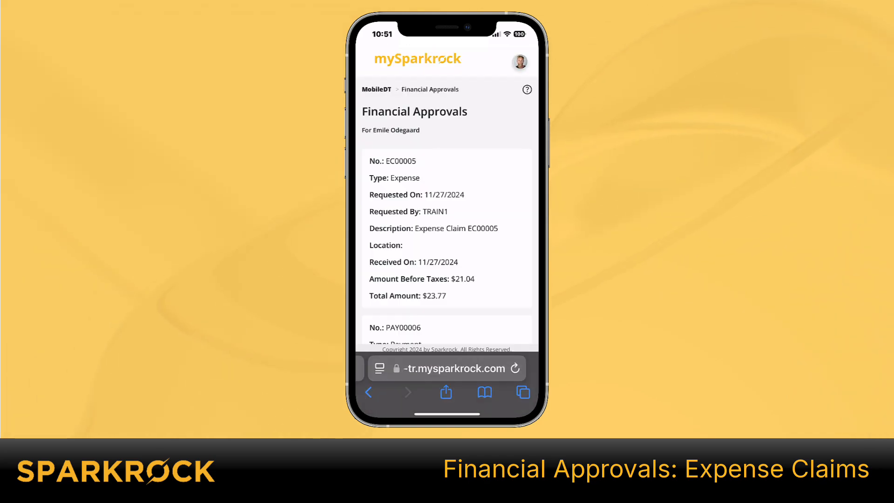
- Open expense claim EC00005 from Financial Approvals and examine the details of its Meals and Entertainment expense
click(504, 181)
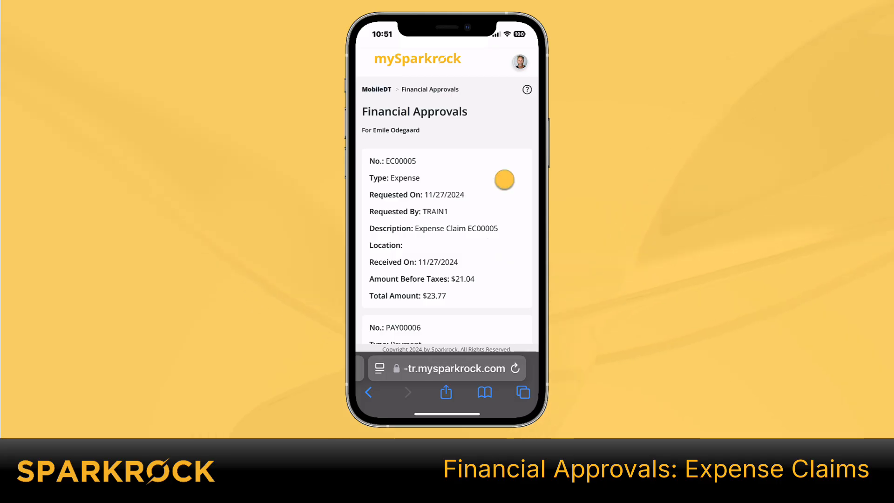
scroll(447, 209, down, 10)
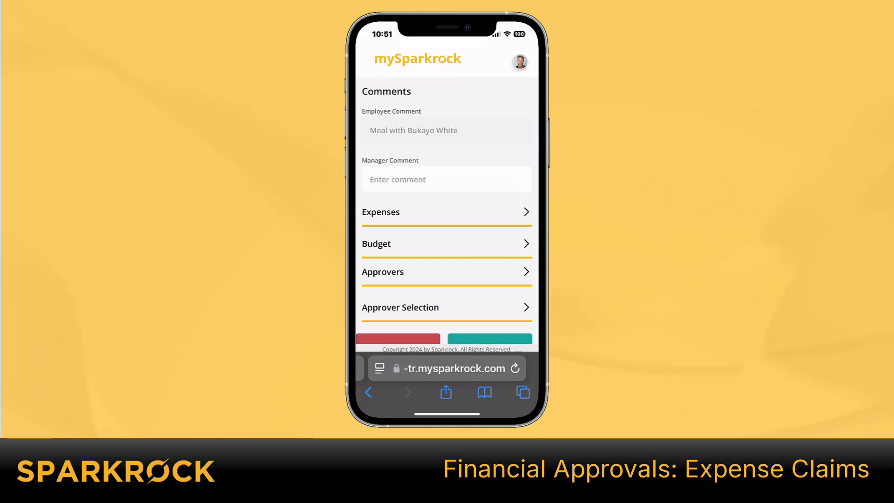
click(447, 212)
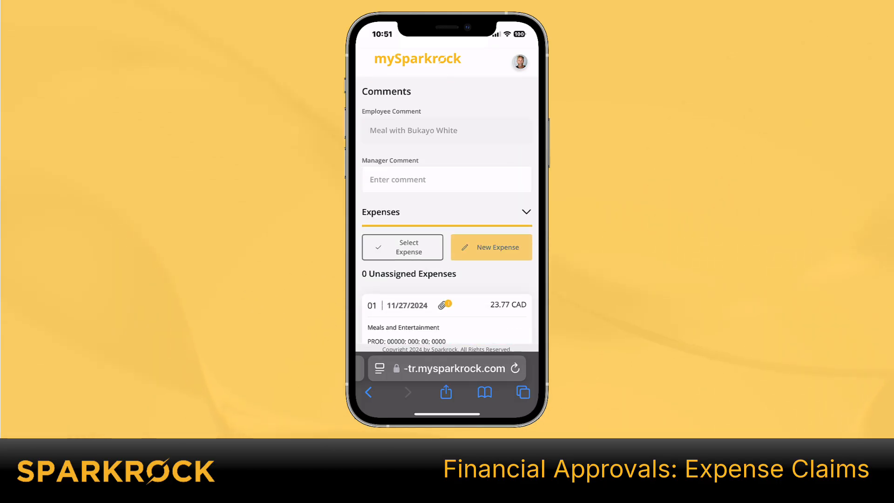
scroll(447, 210, down, 3)
click(387, 208)
scroll(447, 209, down, 7)
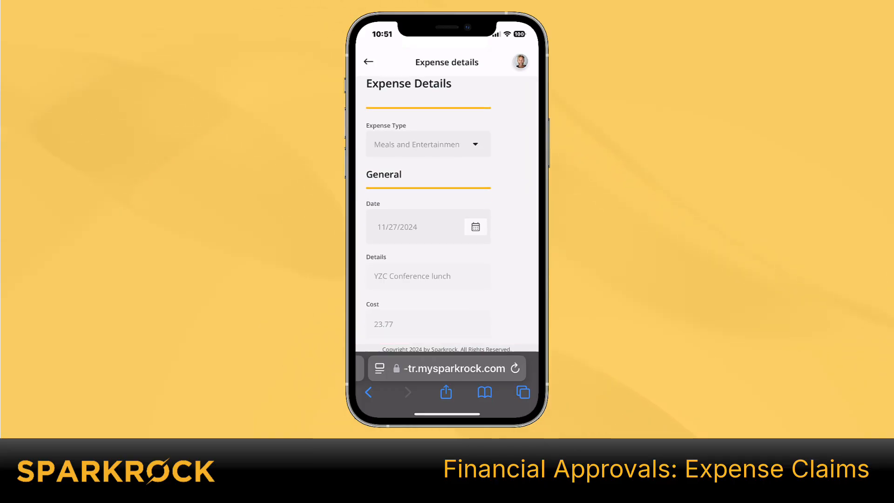
- View the attached receipt image momo-hut.jpeg, close it and return to the claim
click(405, 253)
scroll(448, 196, up, 1)
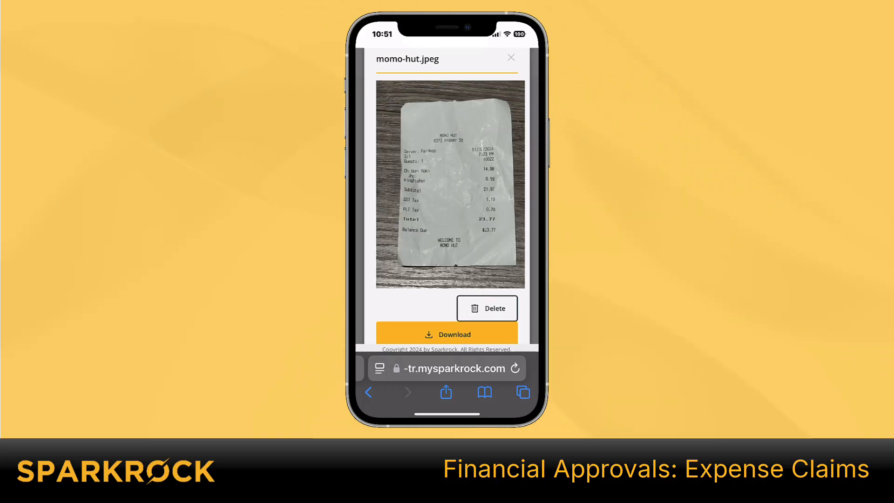
click(512, 57)
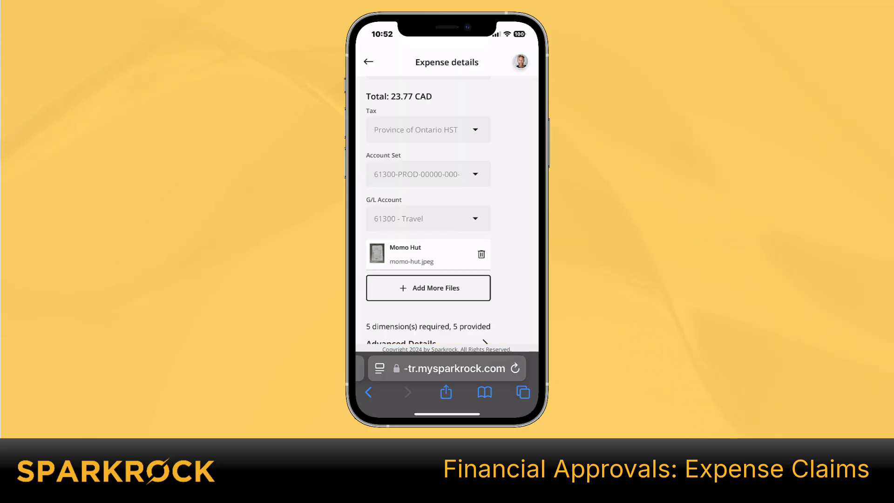
click(368, 61)
- Approve expense claim EC00005 after reviewing its budget and approvers
scroll(447, 210, down, 3)
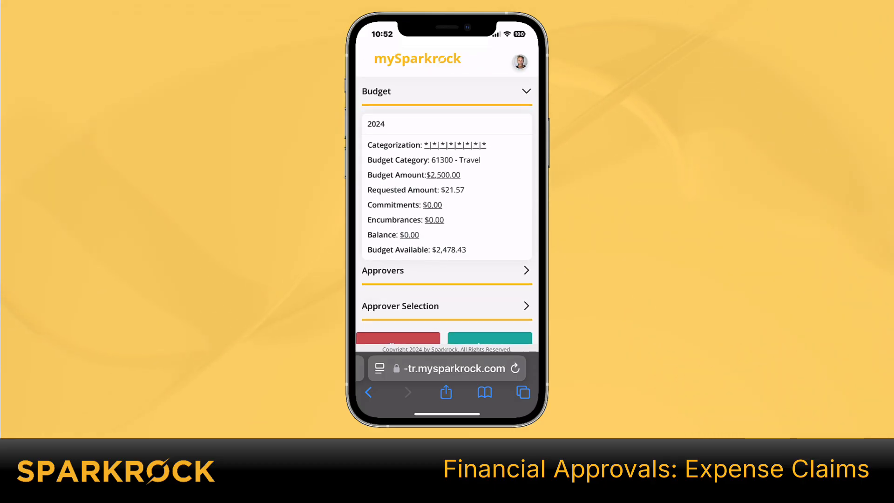
click(447, 90)
click(447, 173)
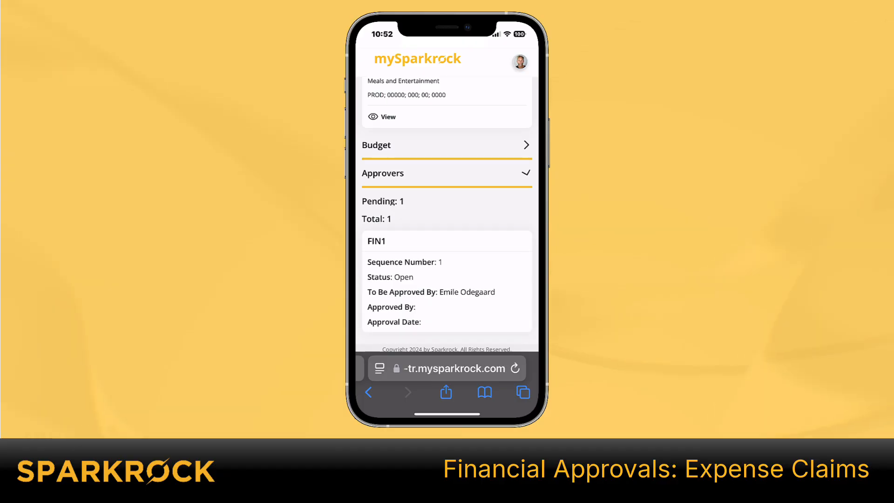
scroll(447, 210, down, 2)
click(447, 132)
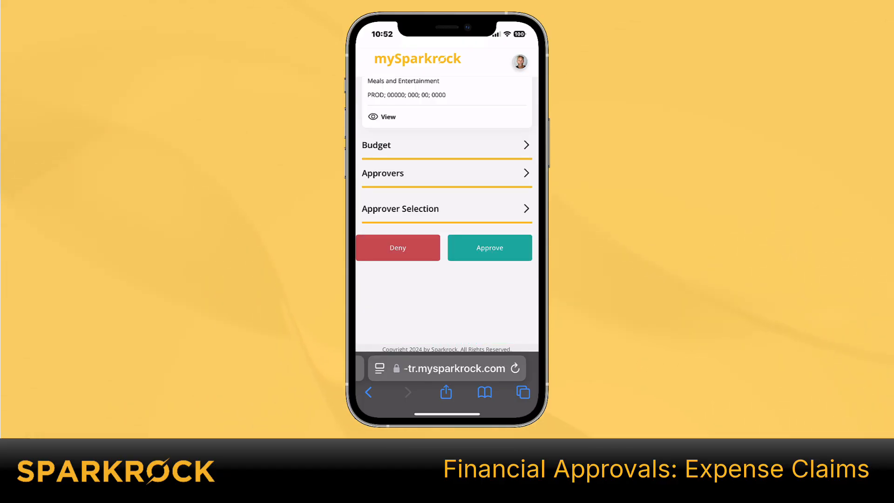
click(517, 250)
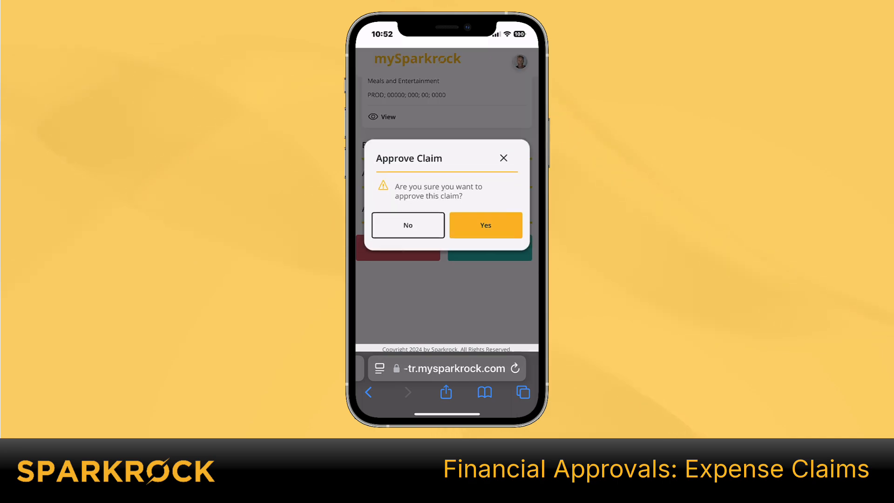
click(485, 230)
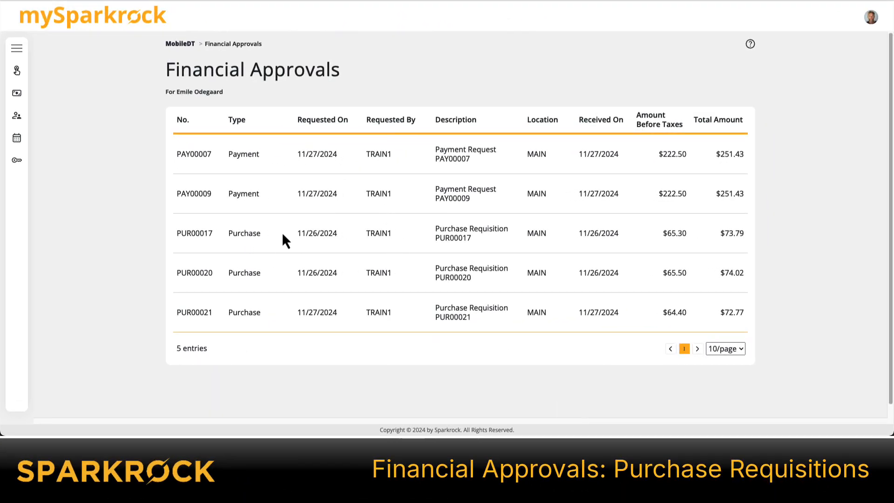
- Open purchase requisition PUR00017 from the Financial Approvals list and examine its expanded vendor details
click(281, 231)
scroll(281, 230, down, 1)
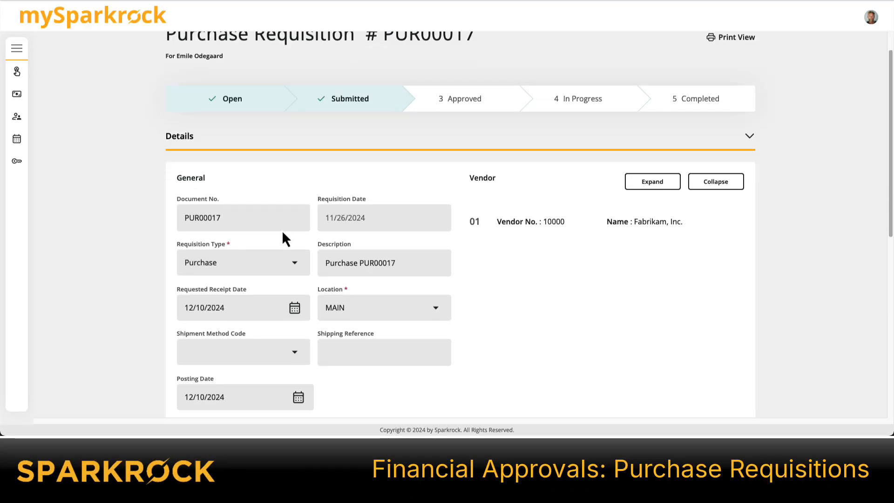
click(640, 182)
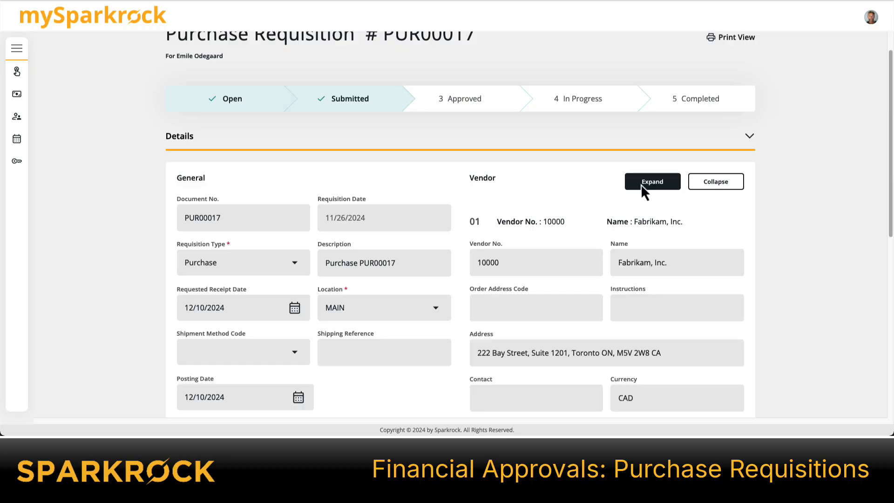
scroll(660, 315, down, 1)
click(720, 170)
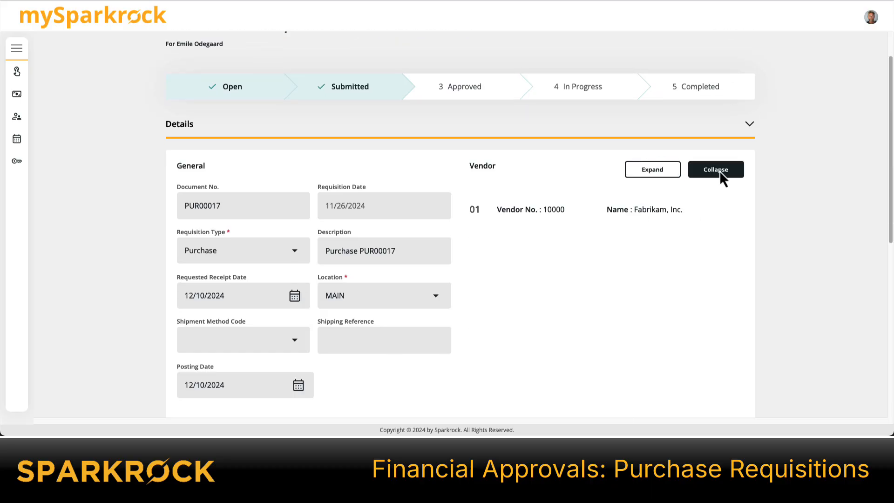
- Check the requisition's attachments and comments, collapsing each section after viewing it
scroll(557, 212, down, 3)
scroll(557, 209, down, 2)
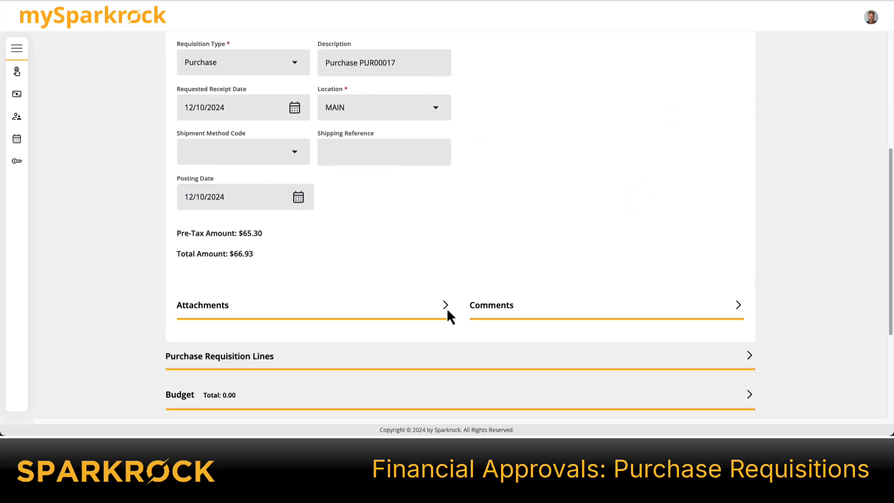
click(445, 307)
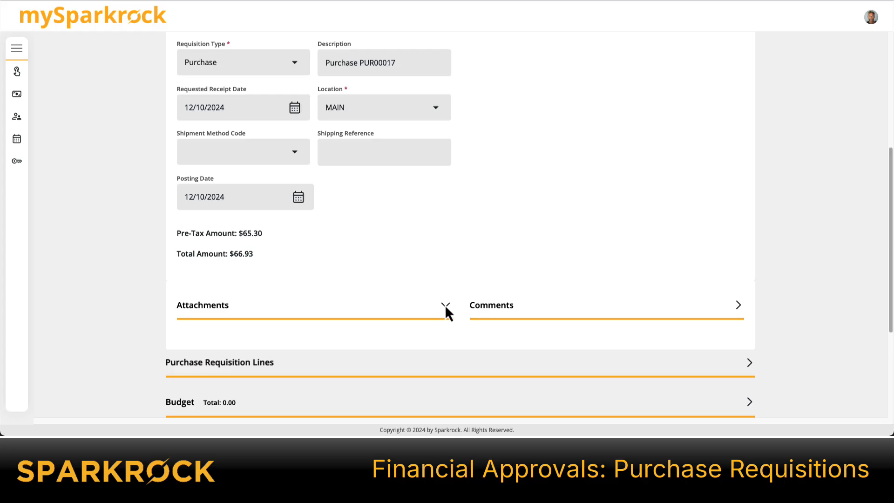
click(445, 304)
scroll(725, 304, down, 2)
click(739, 211)
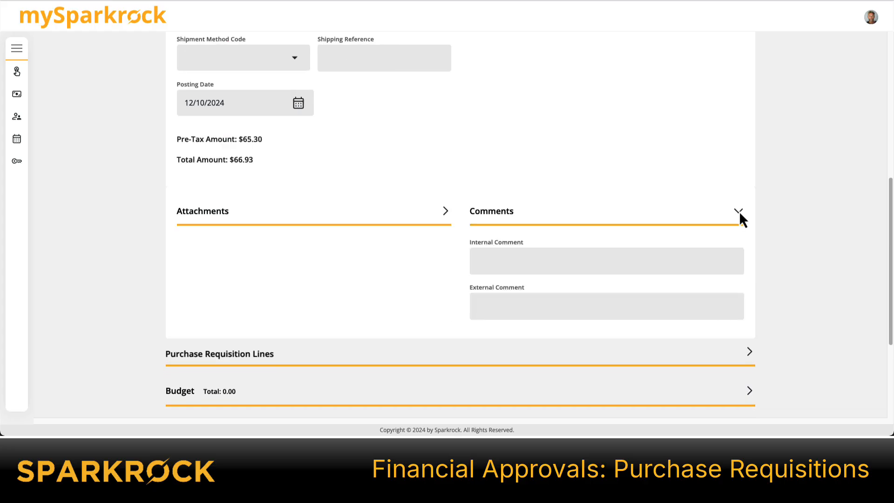
click(739, 211)
- Examine the expanded details of the AMSTERDAM Lamp purchase requisition line, then collapse them
scroll(745, 207, down, 2)
click(748, 202)
scroll(605, 224, down, 2)
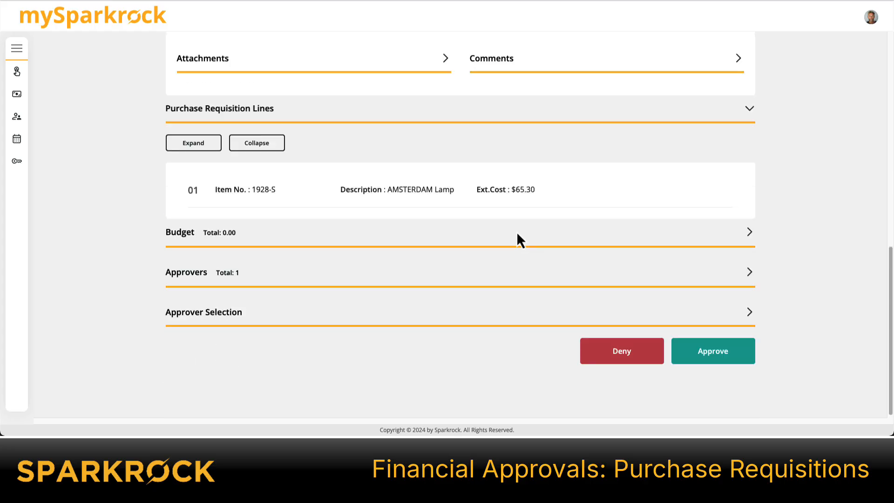
scroll(239, 225, up, 1)
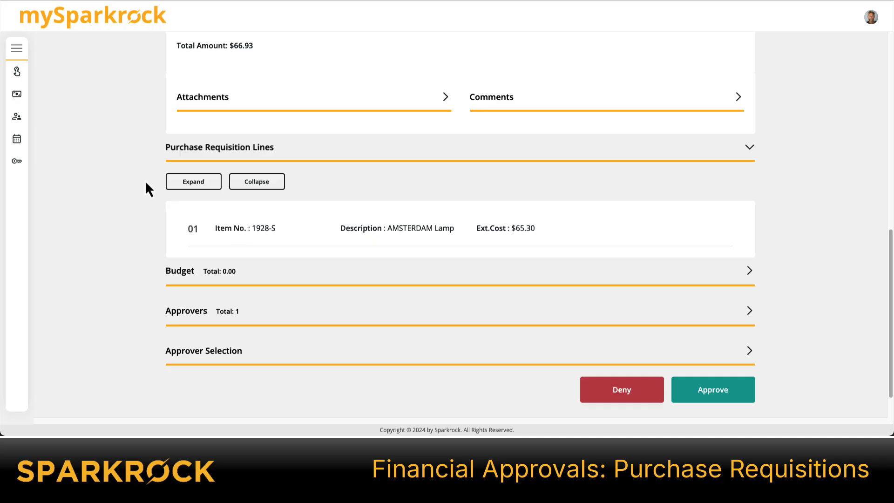
click(194, 182)
scroll(363, 307, down, 3)
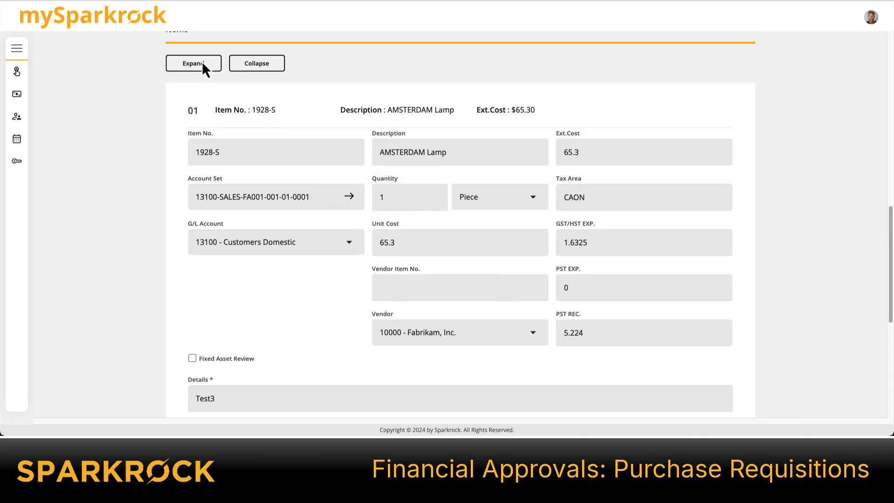
click(244, 64)
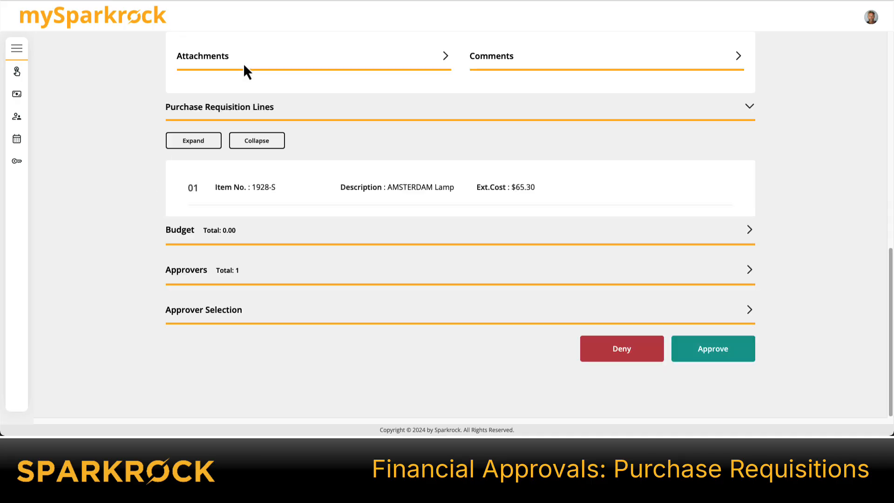
- Approve purchase requisition PUR00017 after reviewing its budget and approvers
click(750, 232)
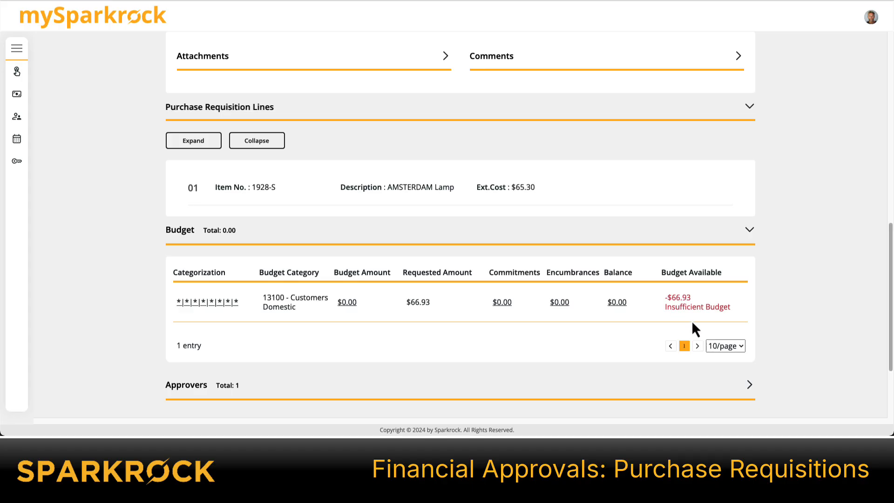
scroll(770, 312, down, 2)
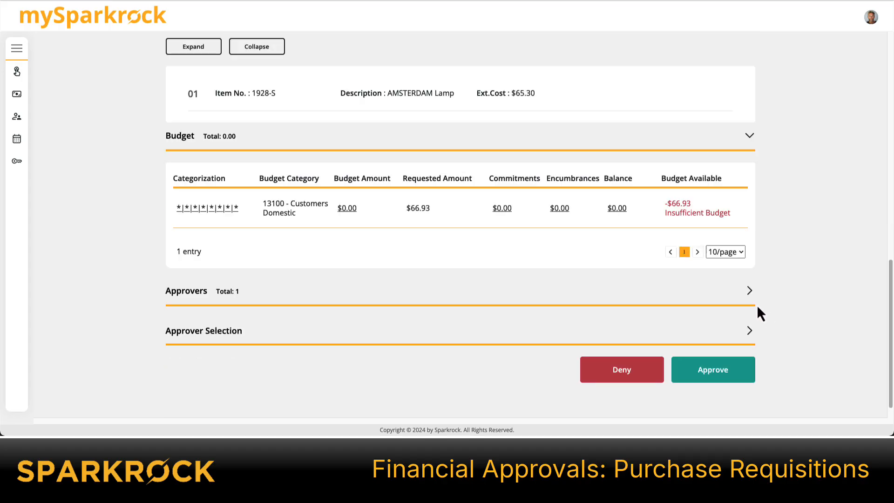
click(749, 290)
scroll(748, 294, down, 3)
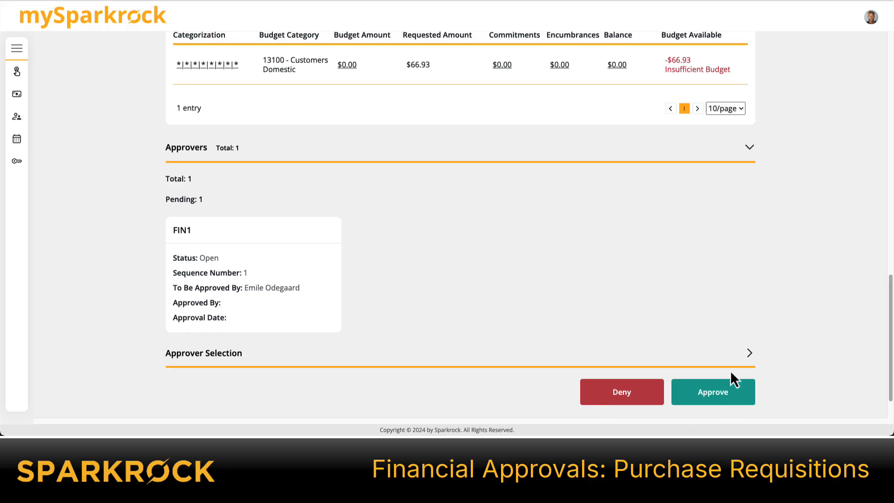
scroll(713, 396, down, 1)
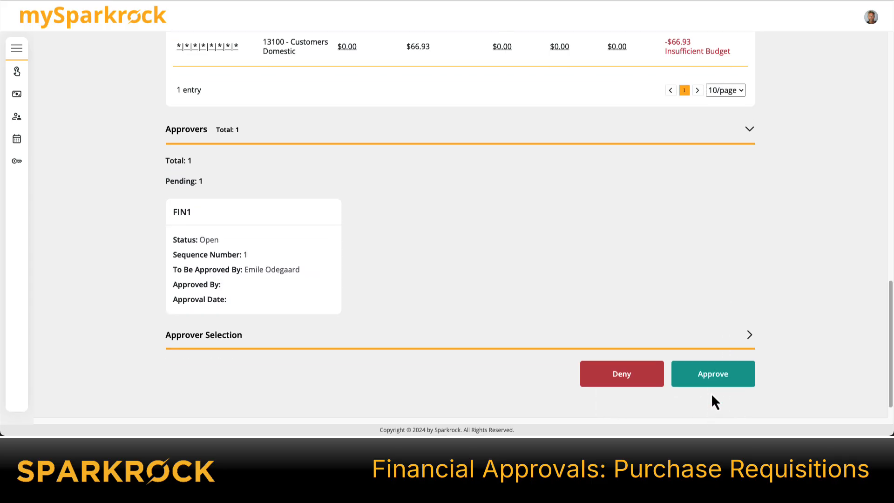
click(710, 376)
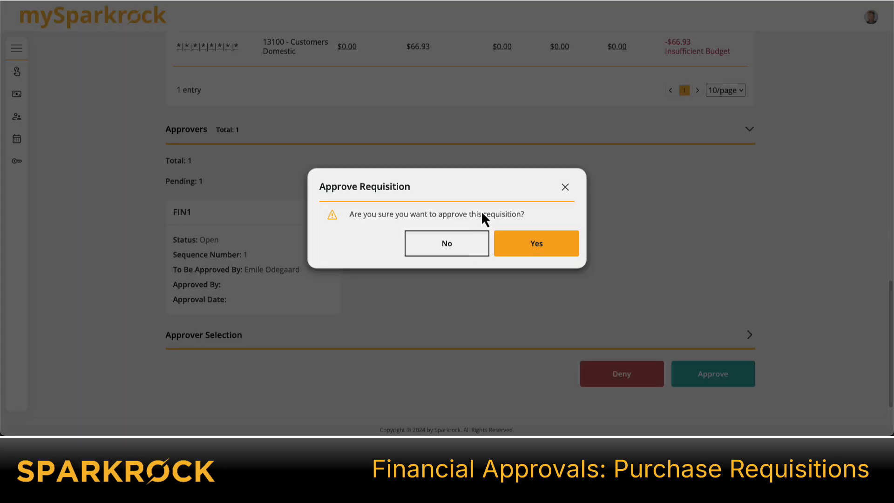
click(540, 236)
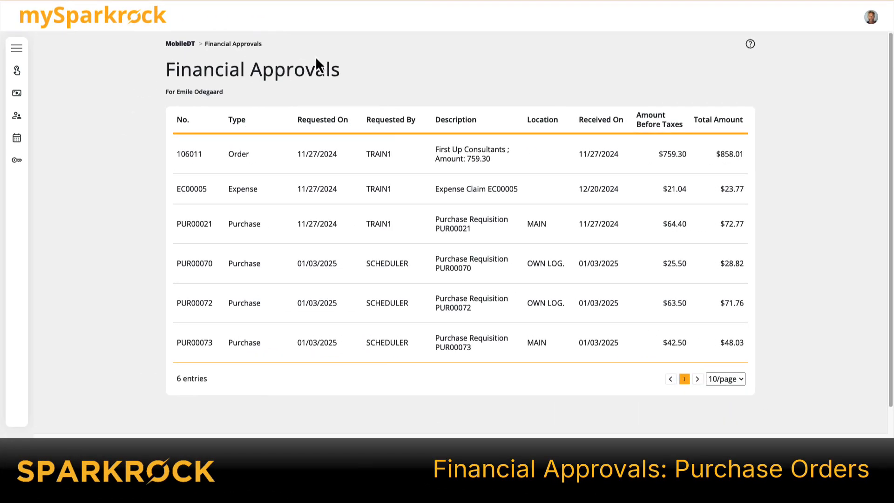
- Open the First Up Consultants purchase order from Financial Approvals and examine the ANTWERP Conference Table line details, collapsing them after viewing
click(238, 161)
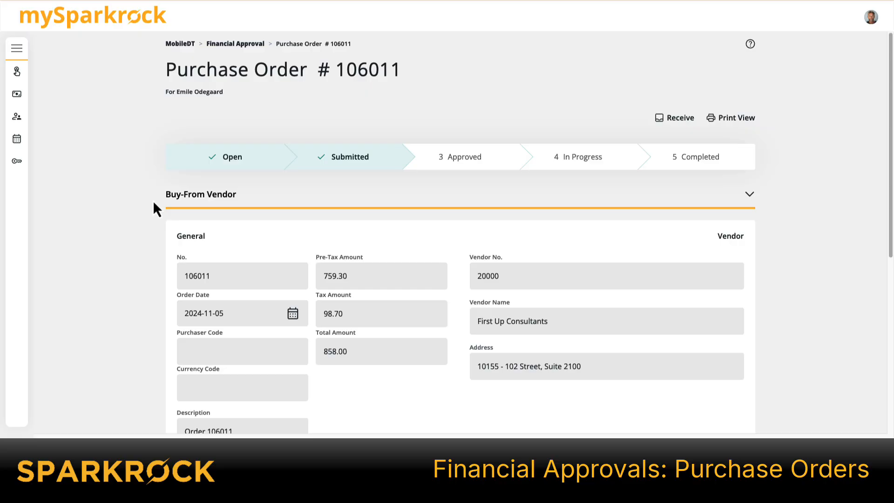
scroll(153, 208, down, 3)
click(751, 326)
scroll(769, 298, down, 3)
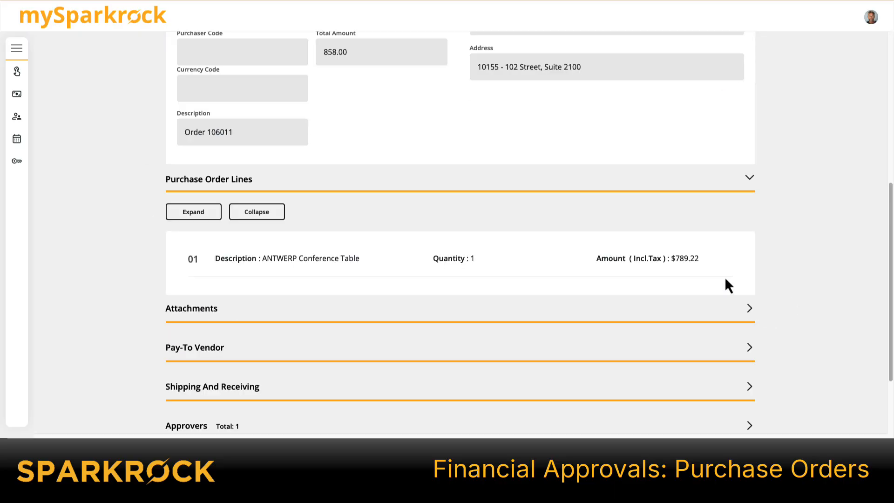
click(190, 222)
scroll(364, 323, down, 3)
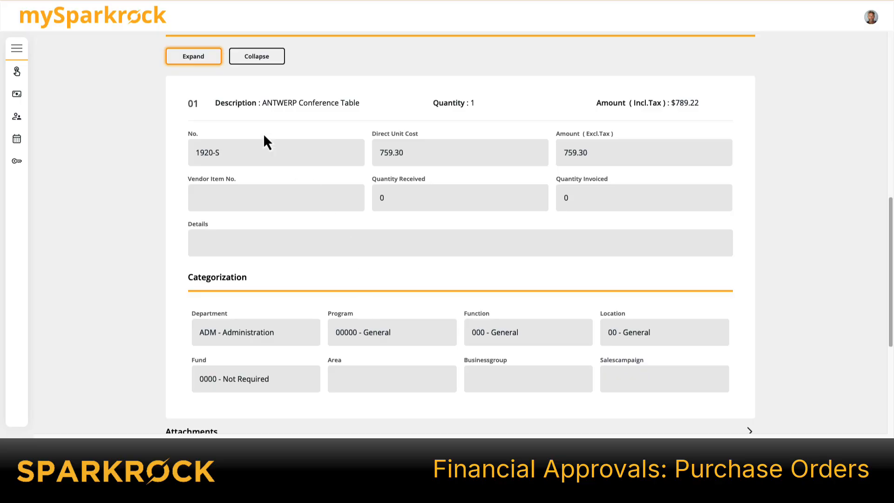
click(259, 61)
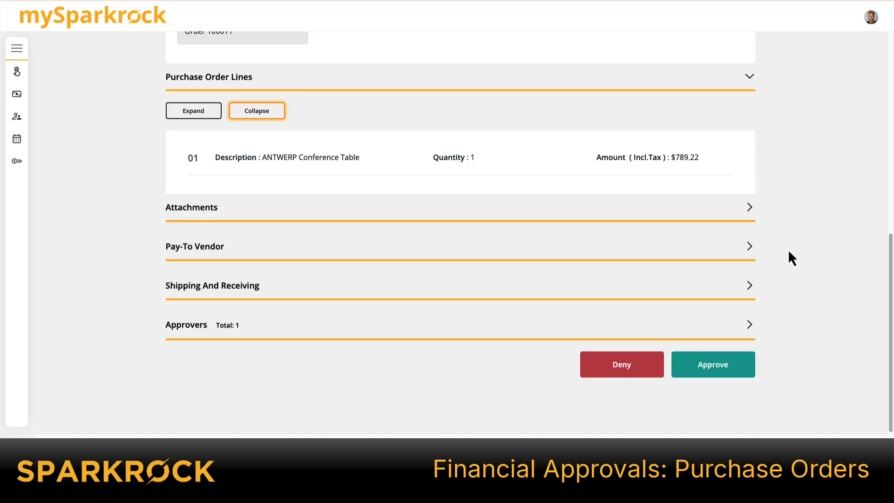
- Examine the purchase order's Pay-To Vendor details and its Shipping And Receiving information
click(751, 252)
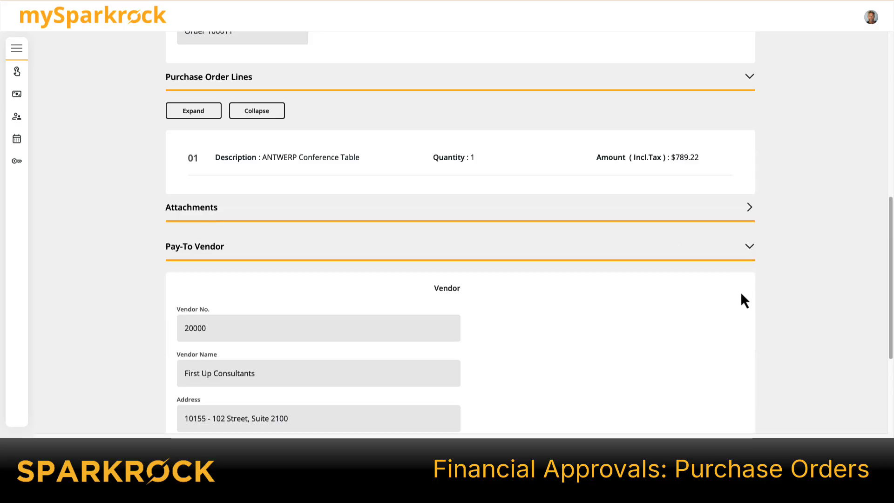
scroll(740, 299, down, 3)
click(748, 309)
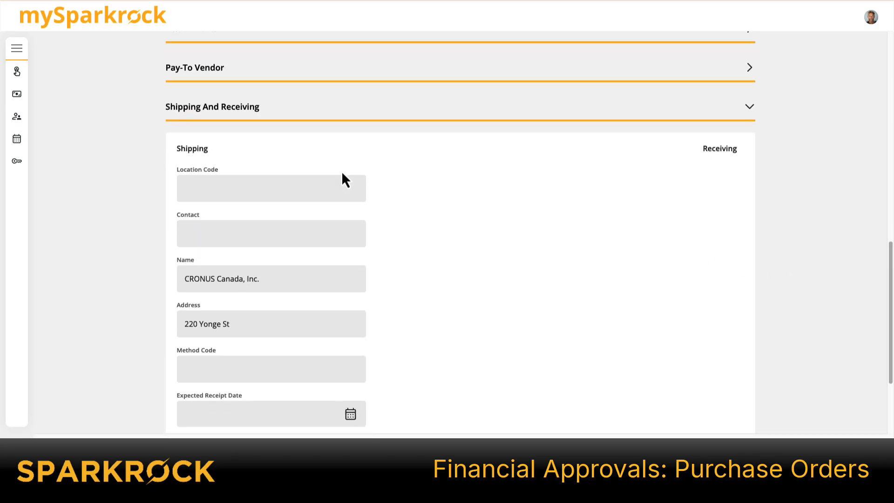
- Approve the First Up Consultants purchase order after reviewing its approvers
scroll(750, 241, down, 3)
click(750, 319)
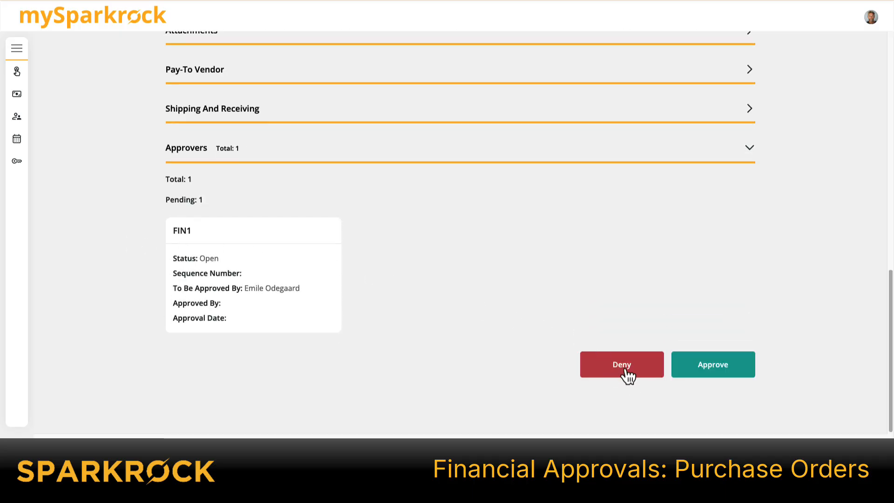
click(726, 371)
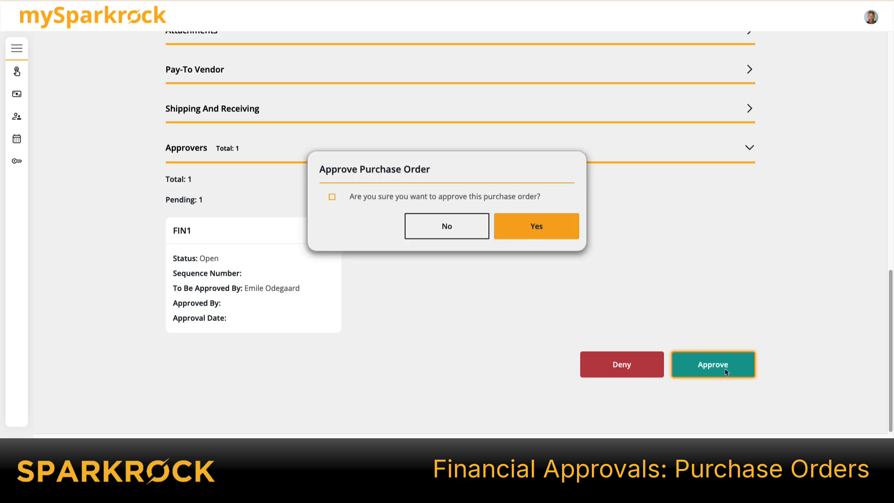
click(555, 261)
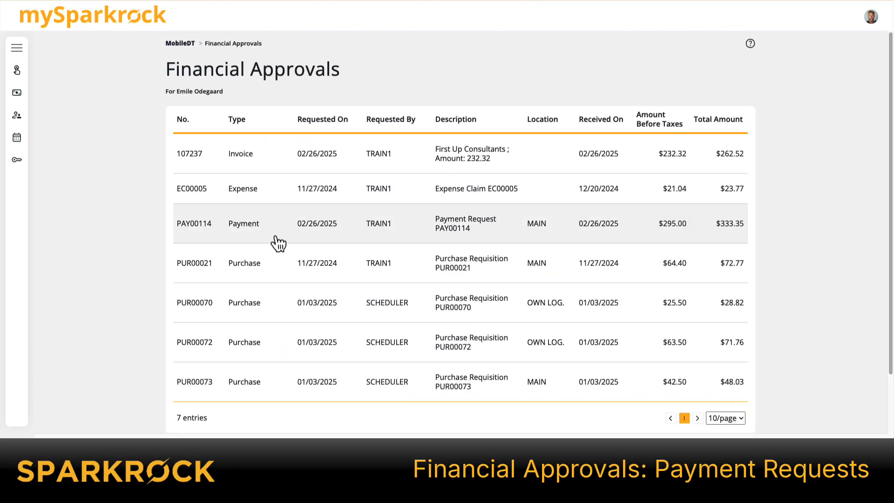
- Open payment request PAY00114 from the Financial Approvals list and examine its general and vendor details
click(284, 238)
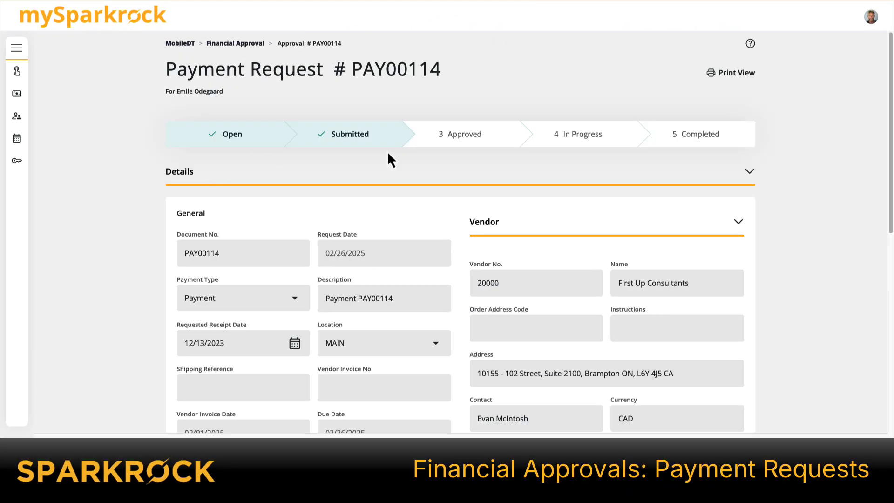
scroll(351, 286, down, 3)
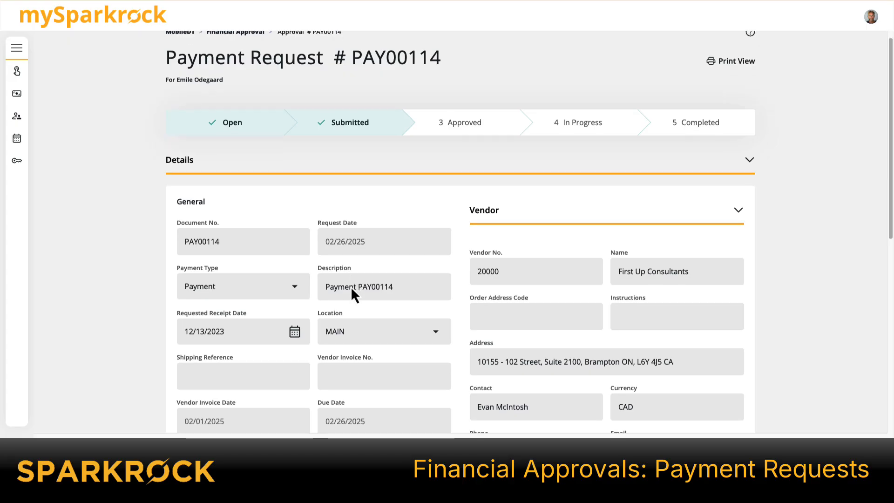
scroll(353, 292, down, 10)
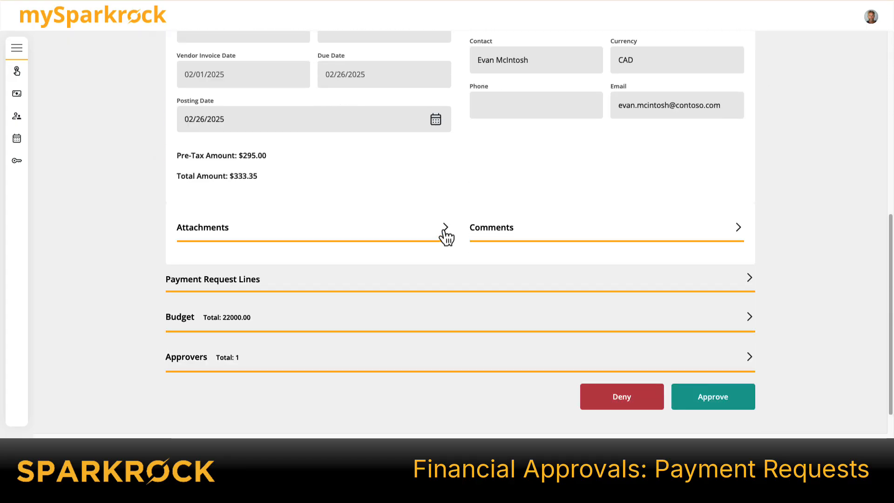
- Check the payment request's attachments and comments, collapsing each section after viewing it
click(446, 228)
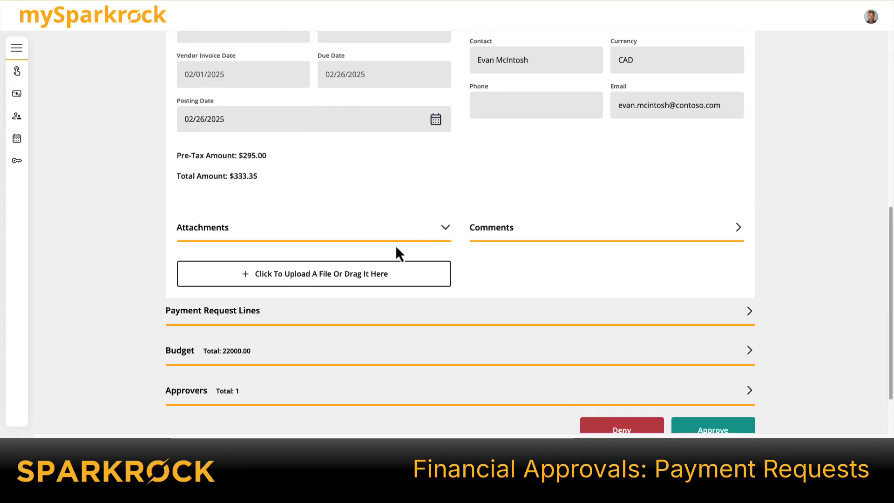
click(448, 227)
click(738, 228)
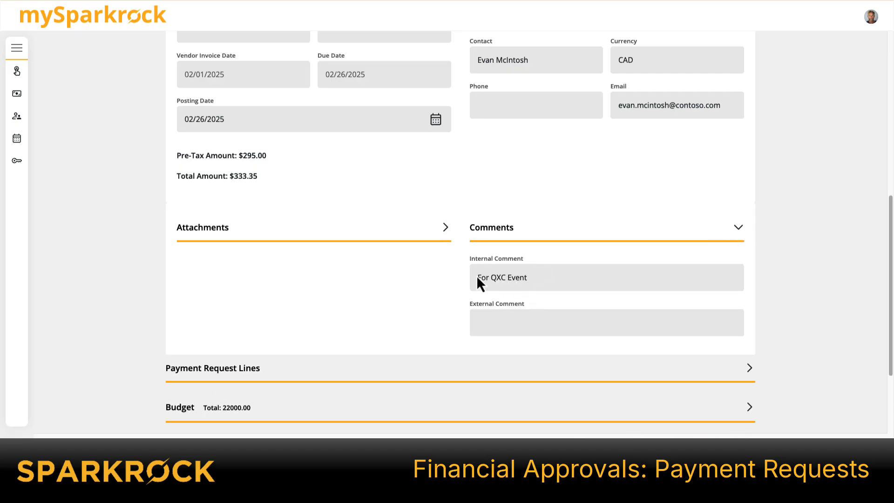
click(737, 229)
- Examine the payment request's lines, budget and approvers, leaving only the approvers expanded
click(745, 280)
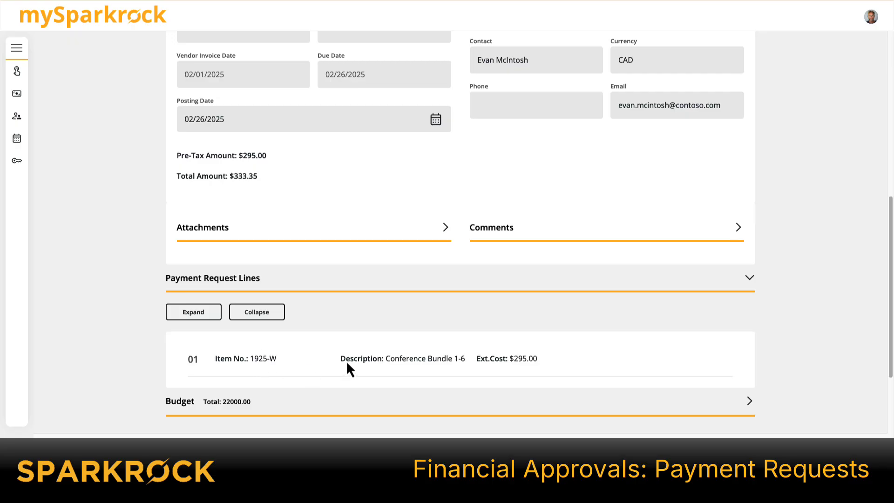
click(751, 278)
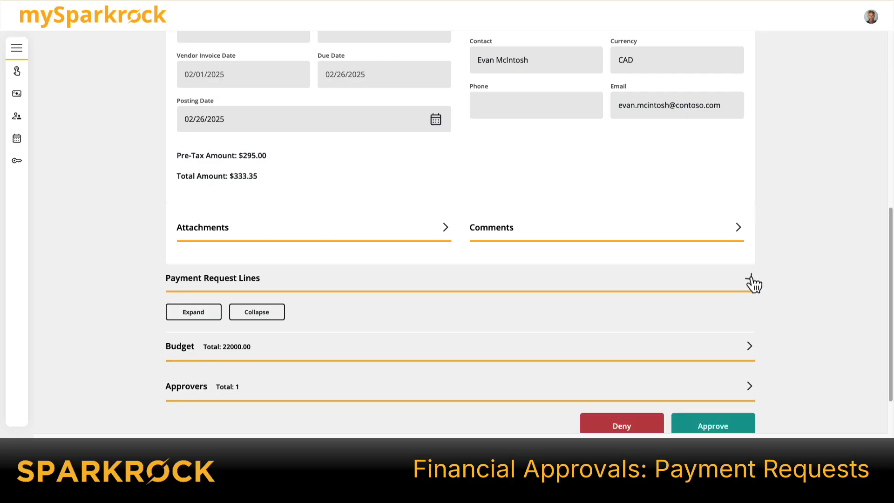
click(751, 318)
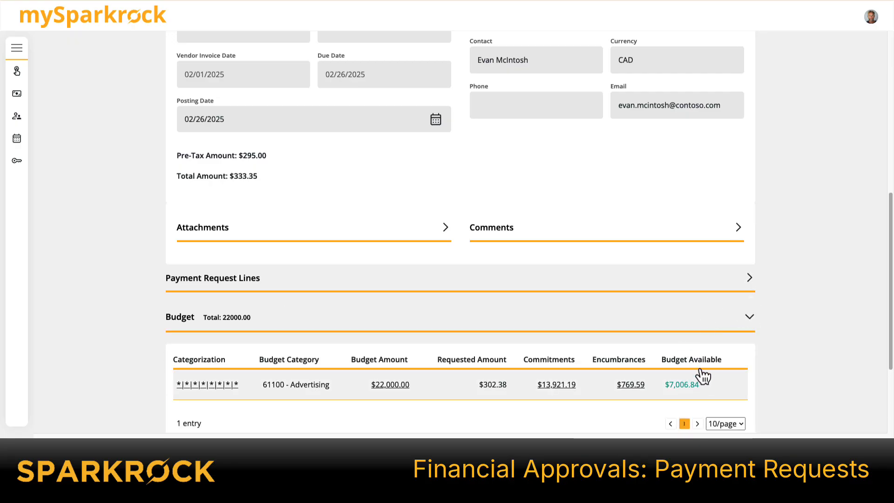
click(751, 318)
click(750, 357)
scroll(759, 357, down, 4)
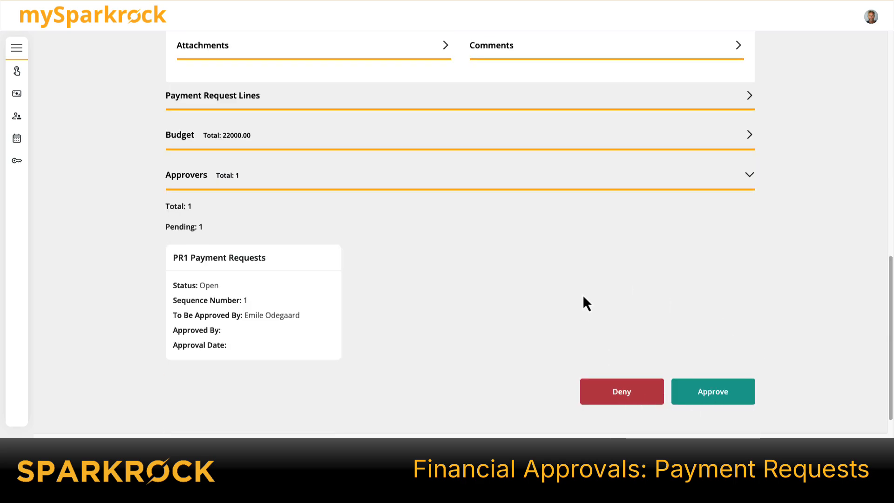
- Recheck the payment request's budget and attachments, collapsing both sections after viewing them
click(751, 135)
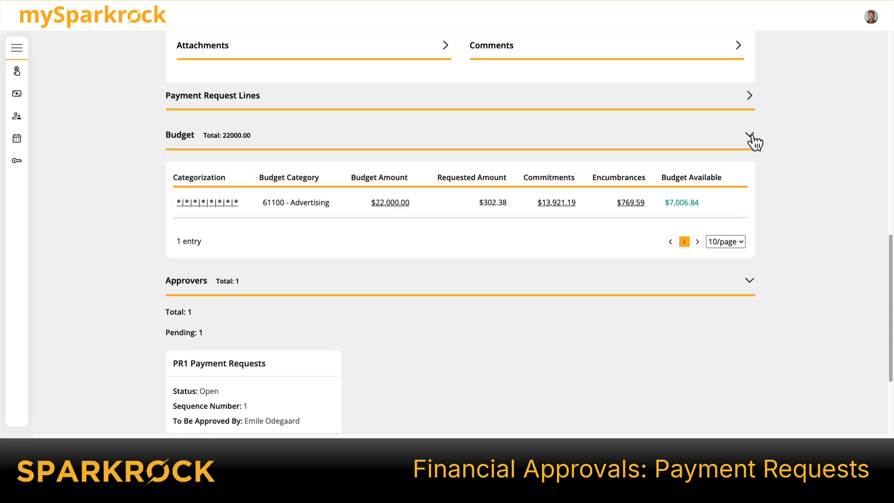
click(750, 138)
click(448, 47)
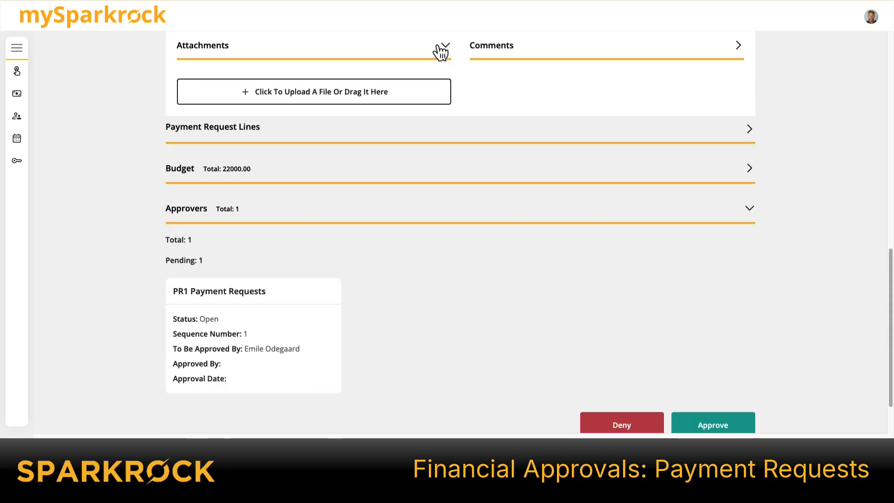
click(446, 46)
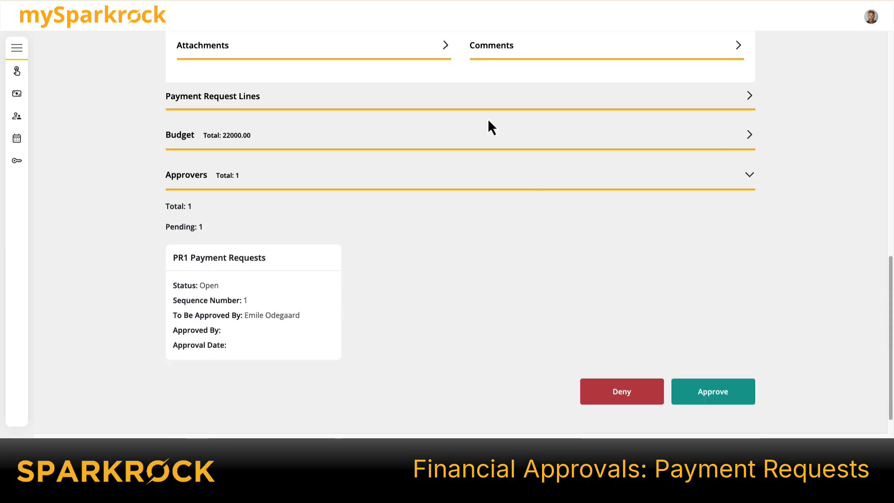
- Deny payment request PAY00114 with the comment "Need to attach backup."
click(648, 396)
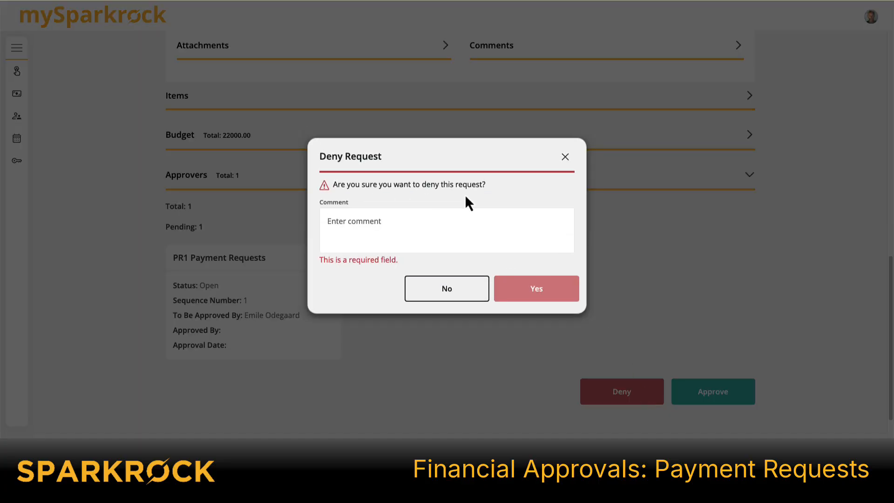
click(421, 230)
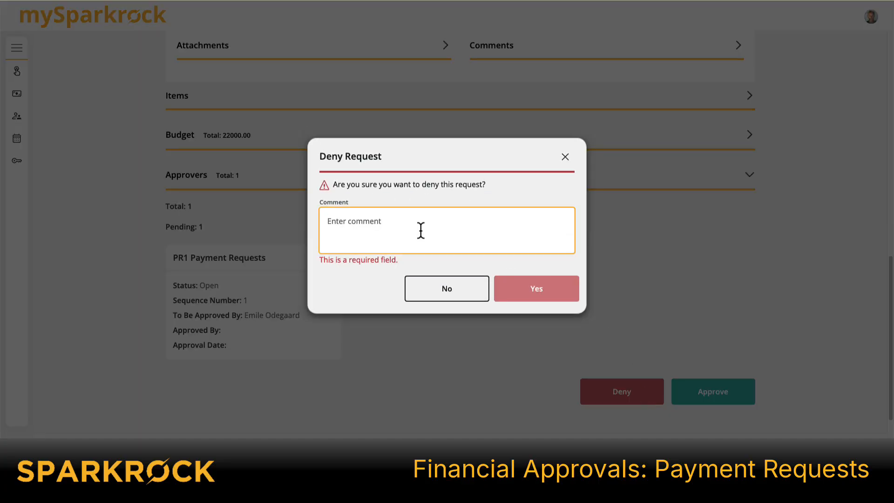
text(Need to attach backup.)
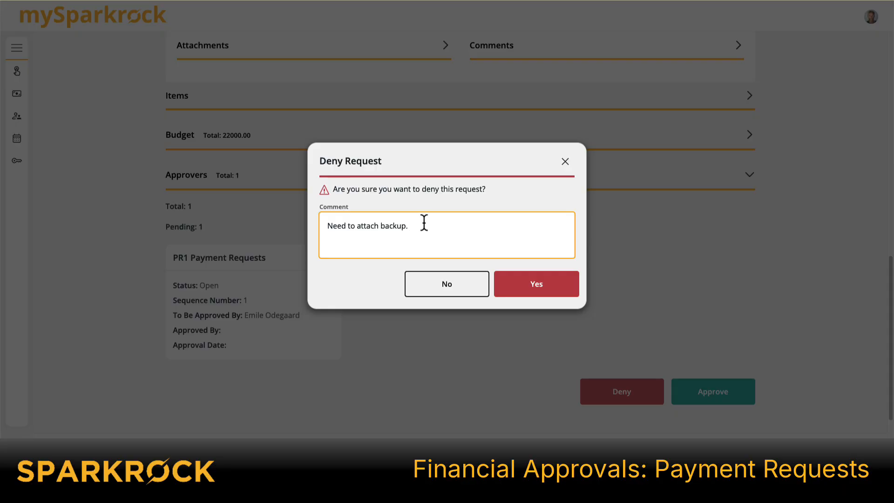
click(557, 291)
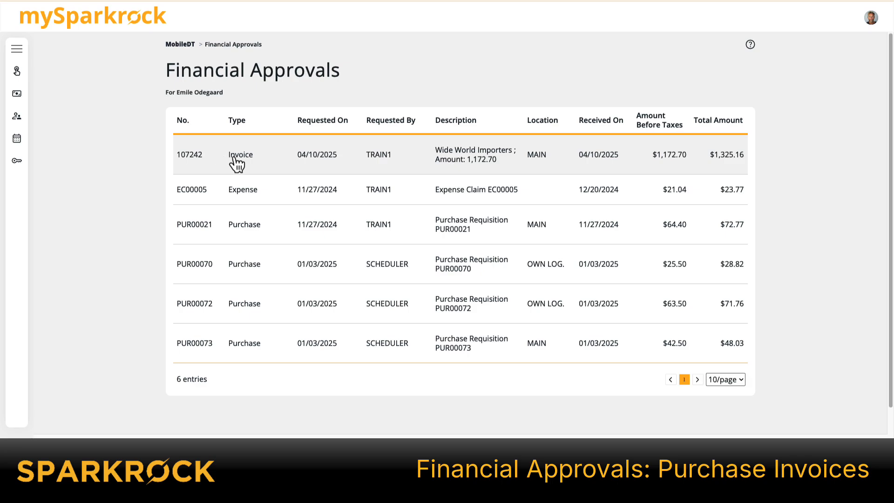
- Open the Wide World Importers purchase invoice from Financial Approvals and examine the ATHENS Desk line details, collapsing them after viewing
click(237, 164)
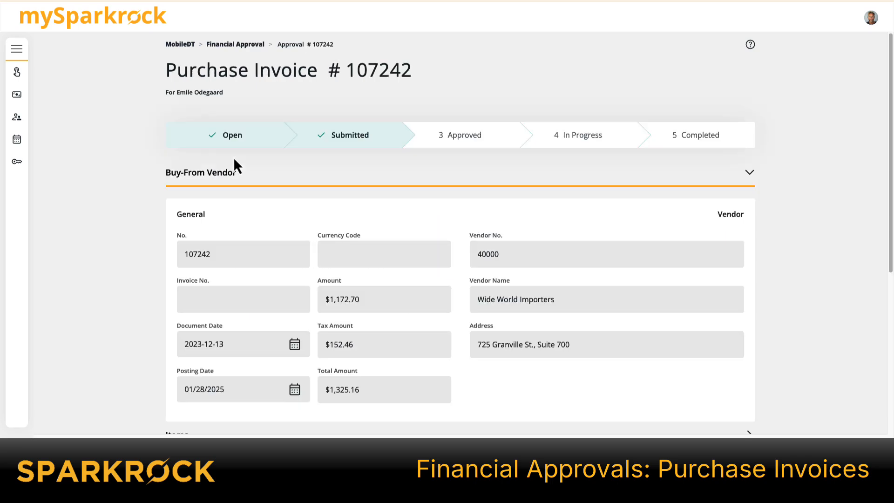
scroll(266, 252, down, 1)
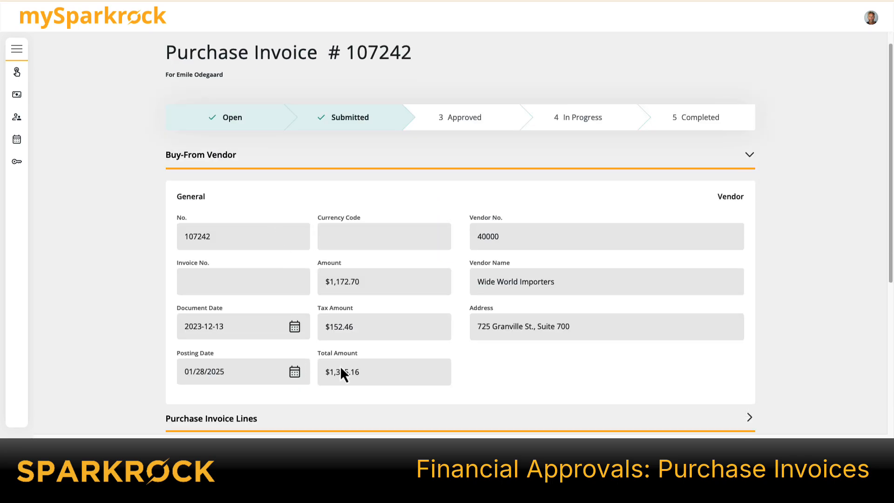
scroll(840, 348, down, 4)
click(749, 217)
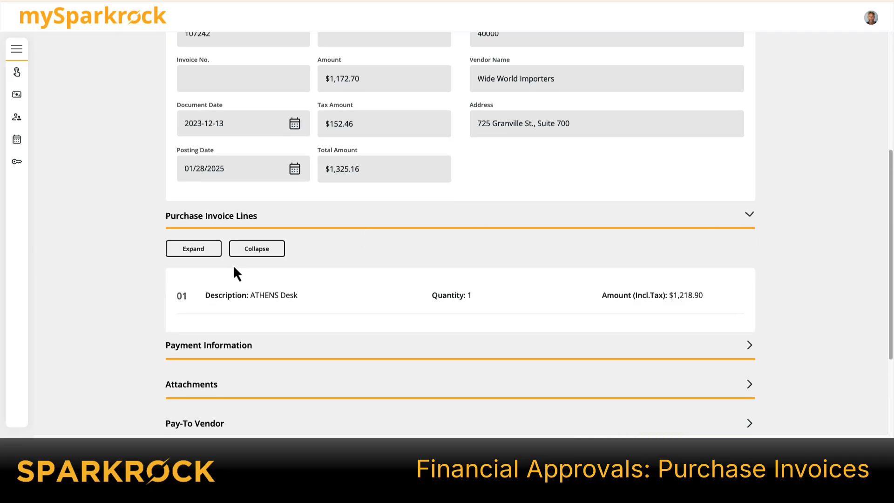
click(192, 253)
scroll(102, 305, down, 3)
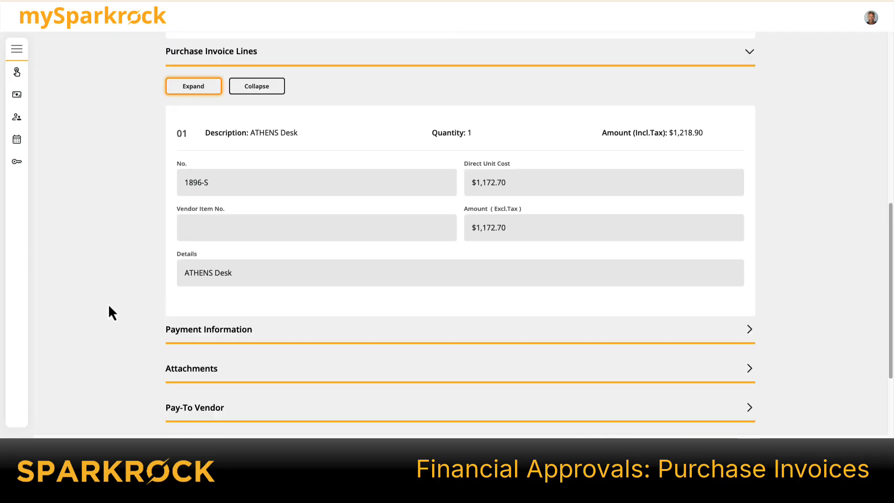
click(253, 111)
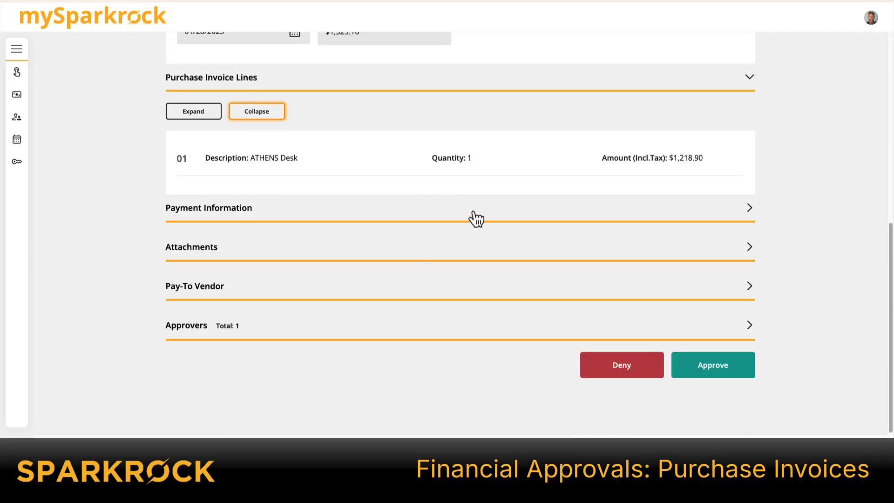
- Approve the Wide World Importers purchase invoice after checking its attachments
click(751, 250)
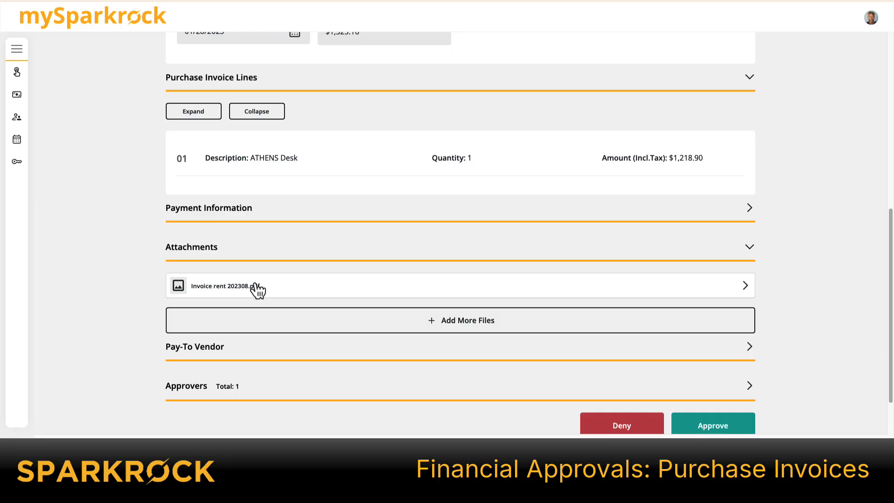
click(745, 253)
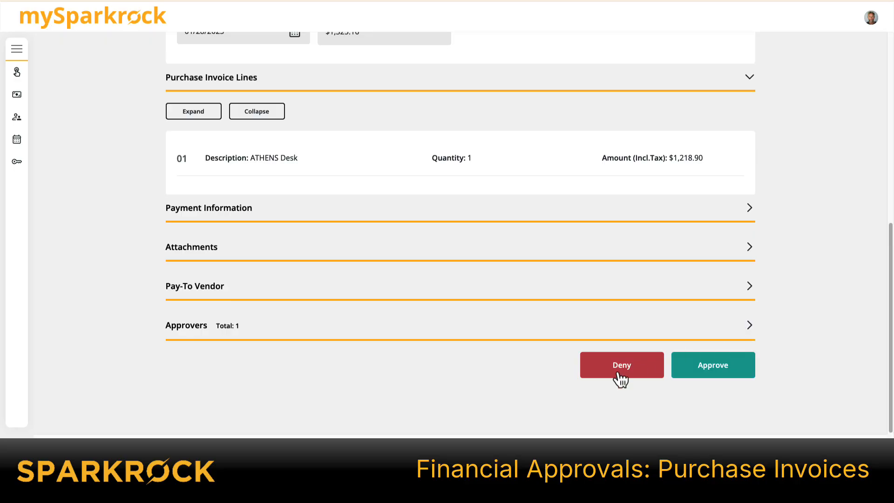
click(704, 371)
click(526, 253)
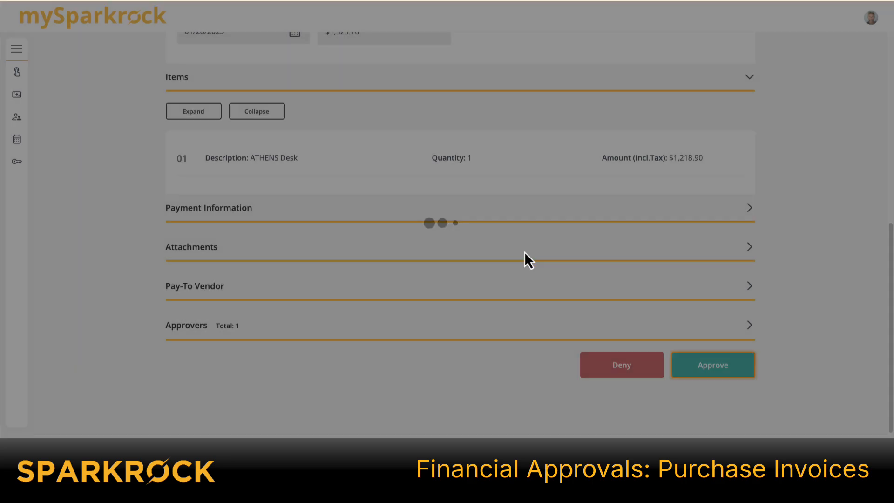